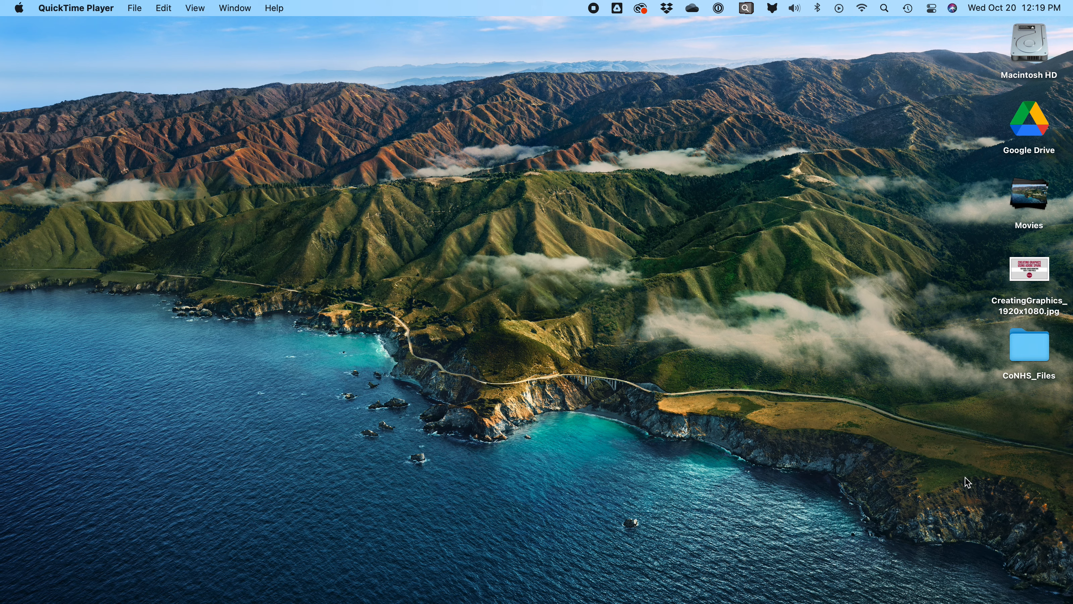
Step: Launch Chrome and load Adobe Spark by autocompleting 'spa' in the address bar
mouse_move(192, 599)
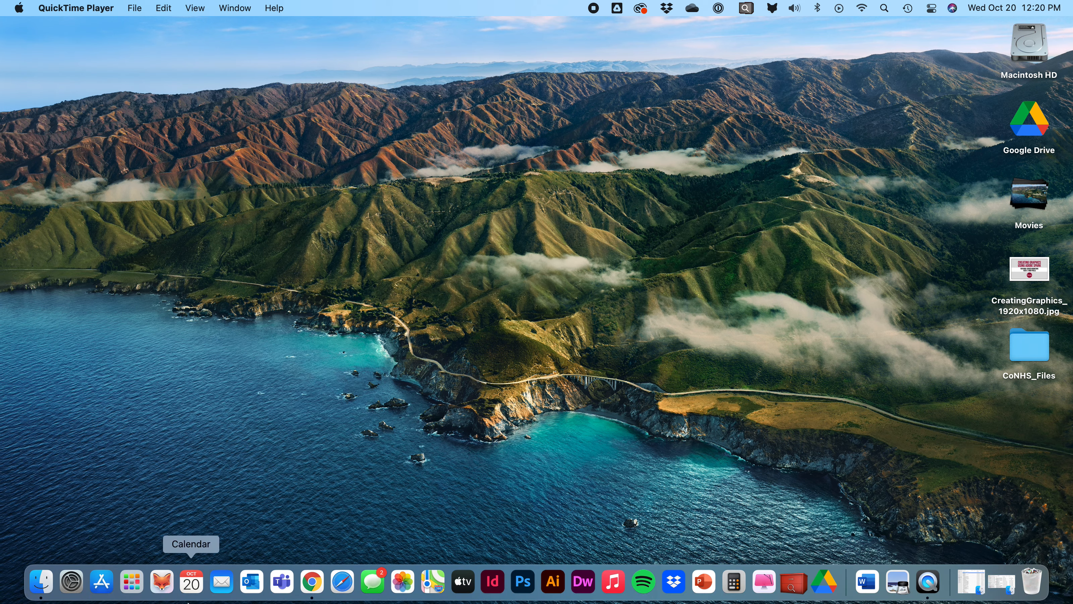
left_click(313, 586)
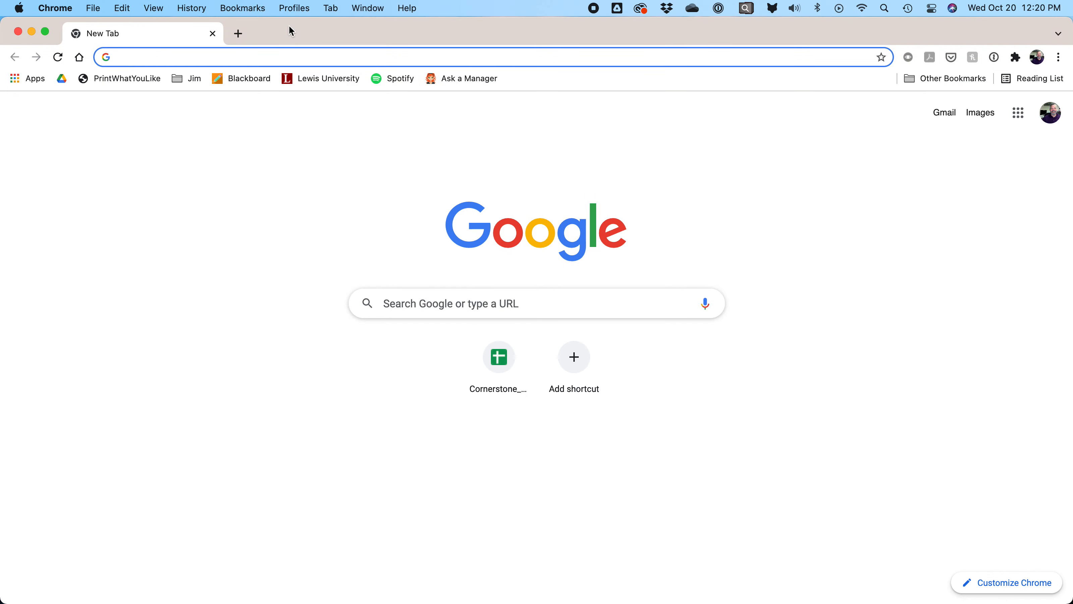
type("spark.adobe.com")
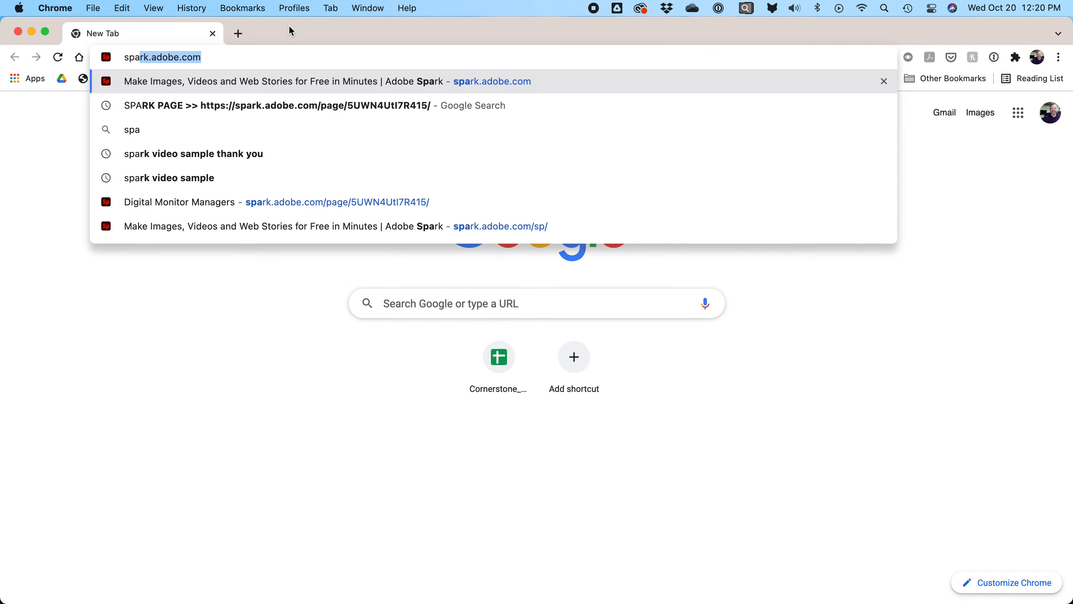
key("Return")
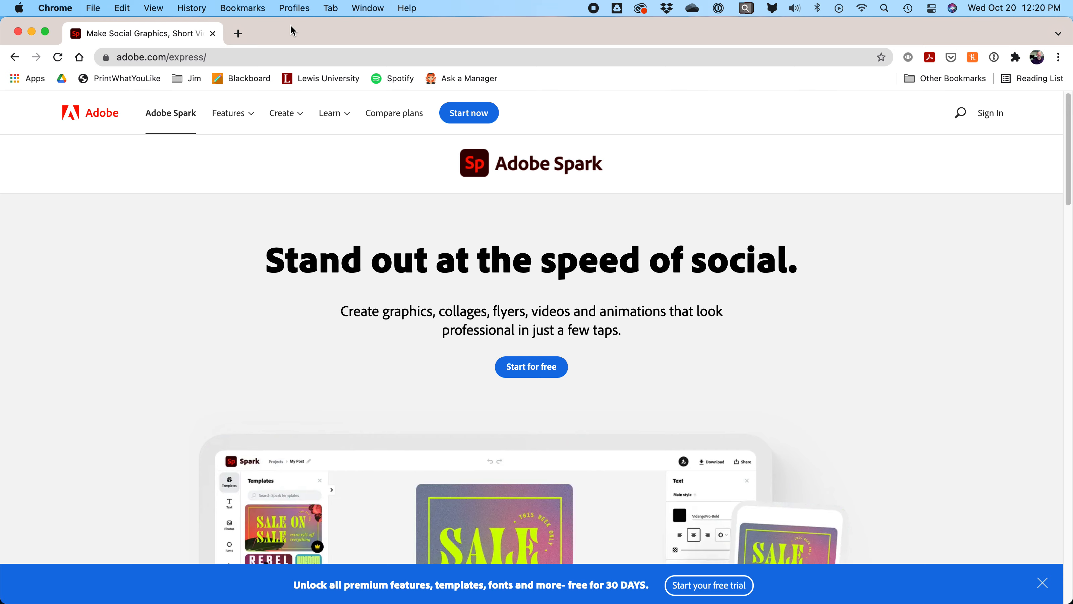
Step: Sign in to Adobe Spark with the school account, using the suggested school e-mail address
left_click(990, 115)
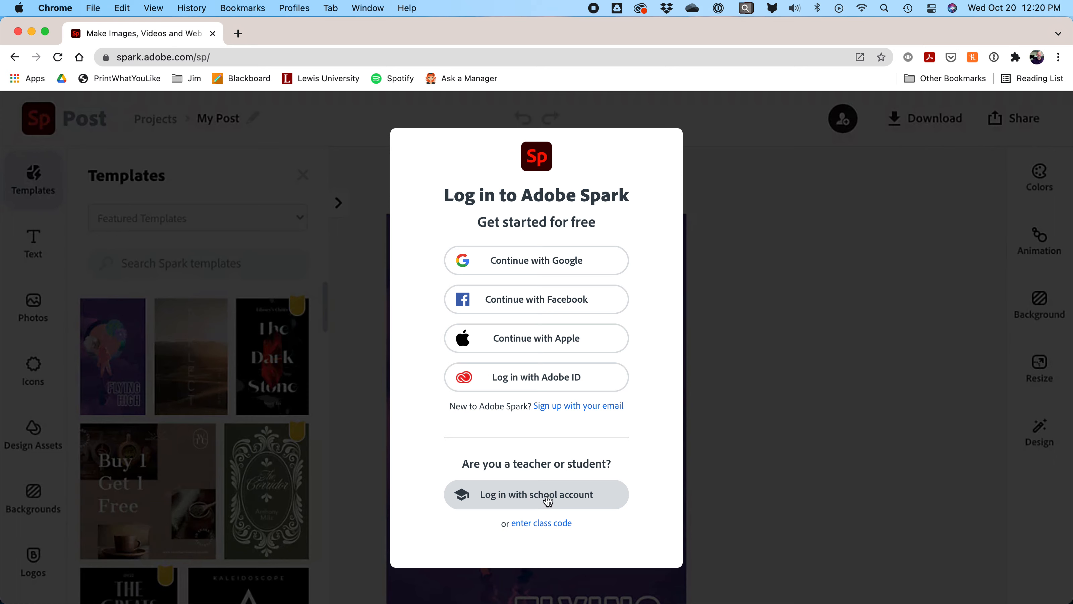
left_click(574, 505)
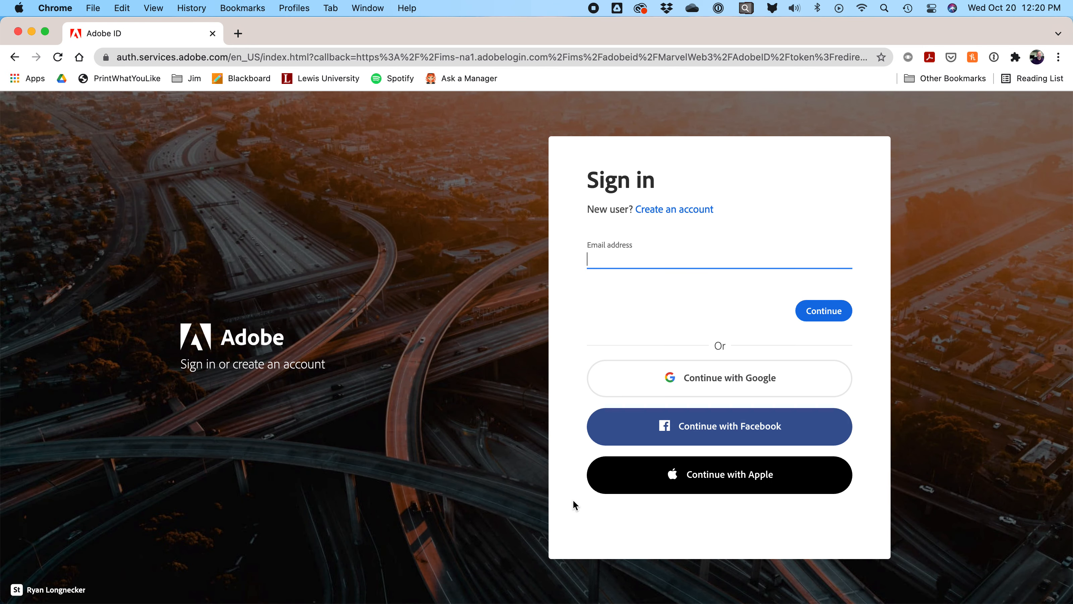
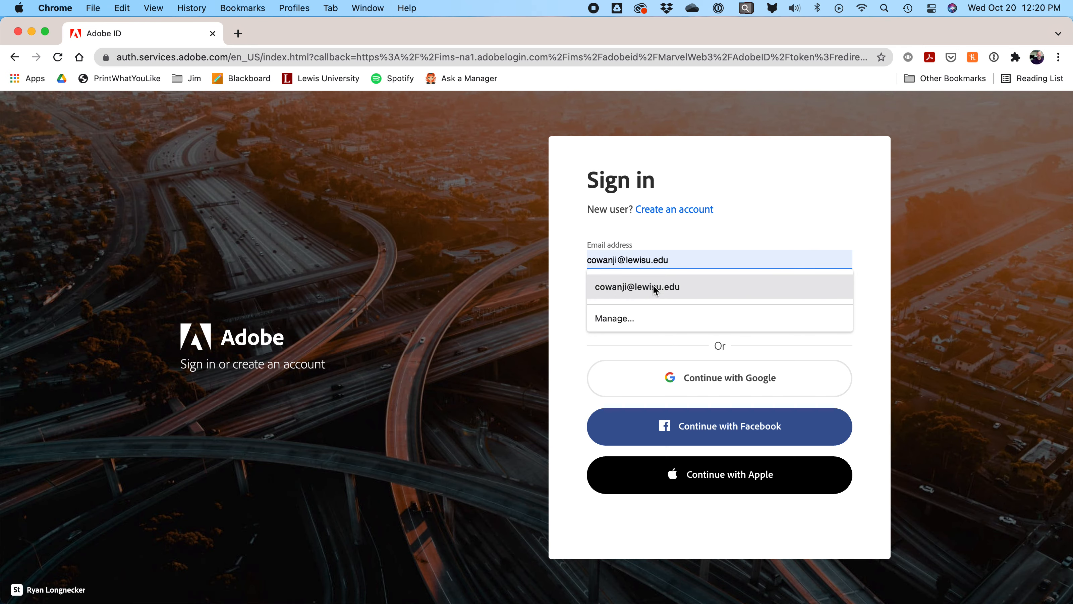
left_click(654, 286)
left_click(824, 311)
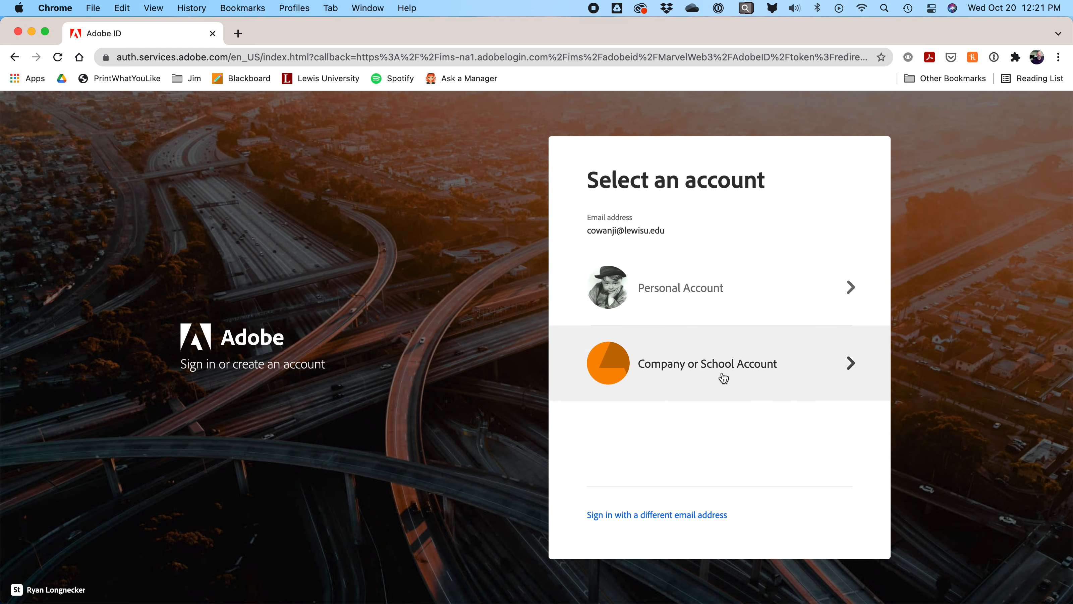
left_click(690, 372)
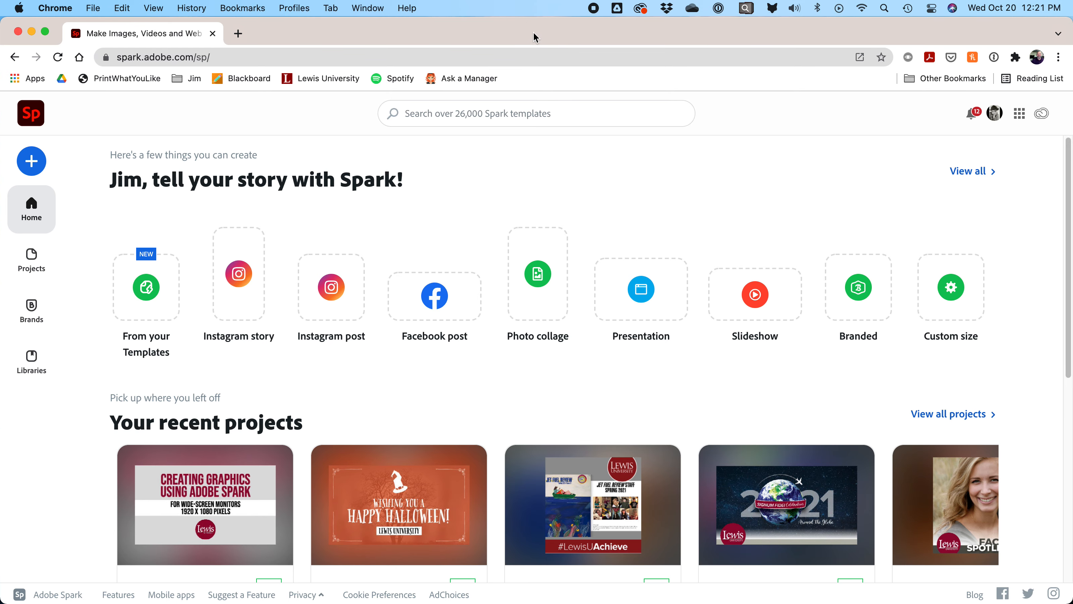
Step: Search the Spark templates for 'halloween flyer'
left_click(29, 160)
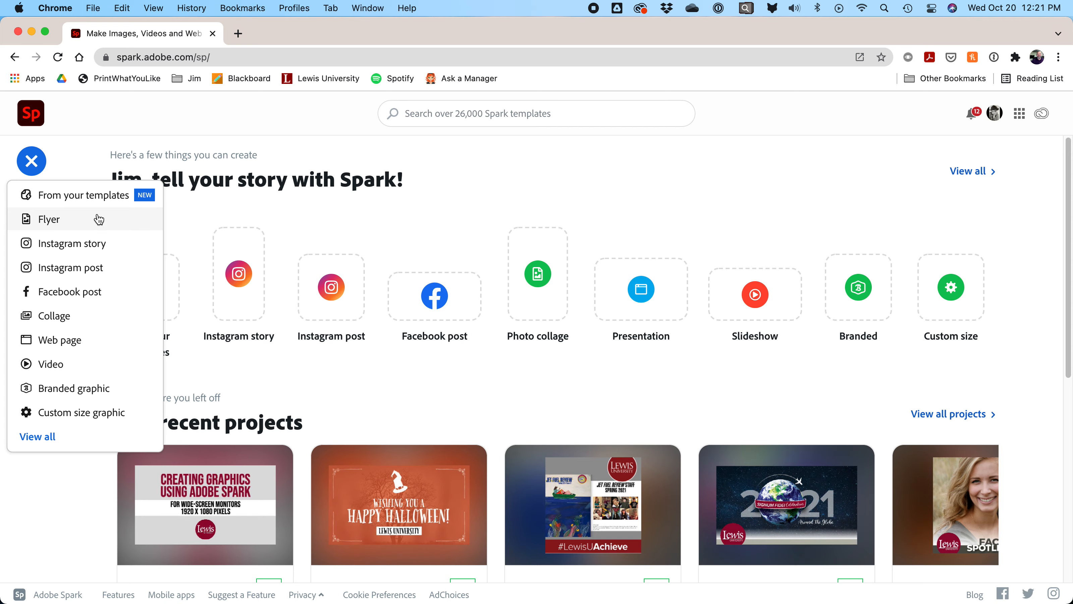
left_click(668, 189)
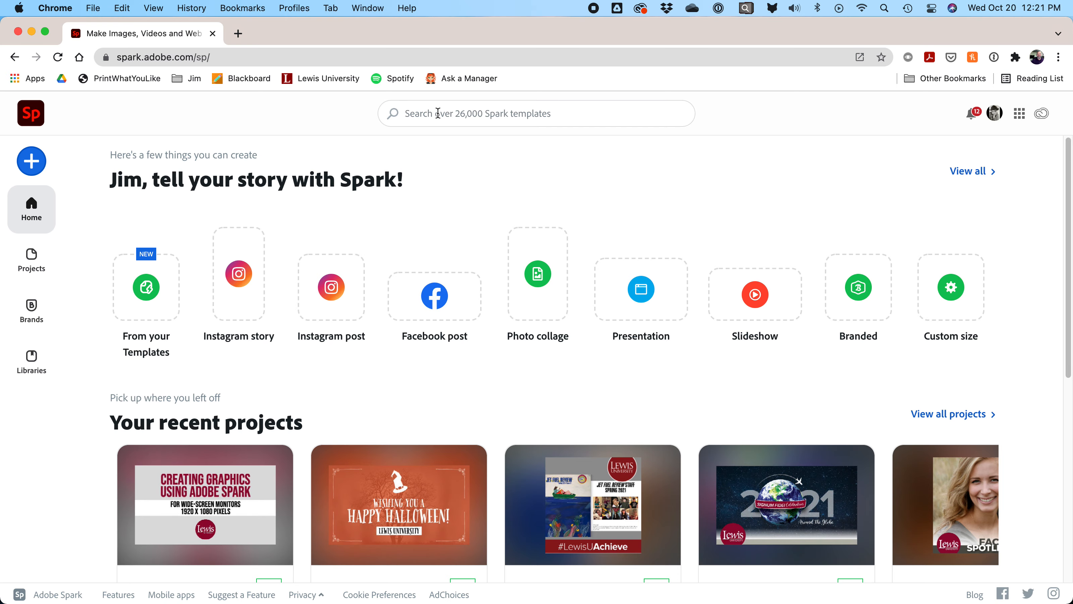
left_click(544, 111)
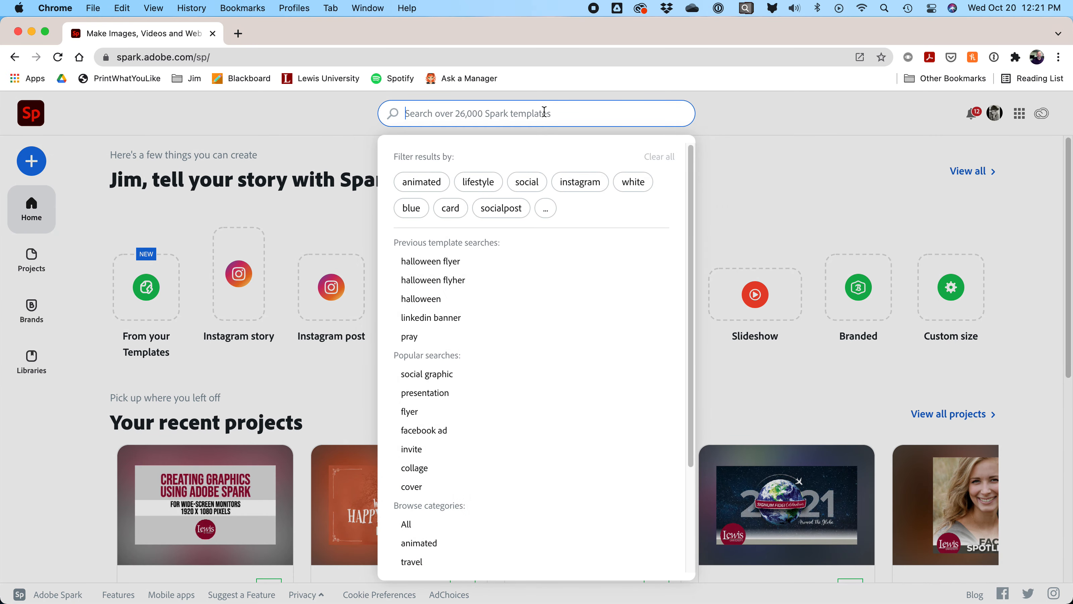
type("halloween ")
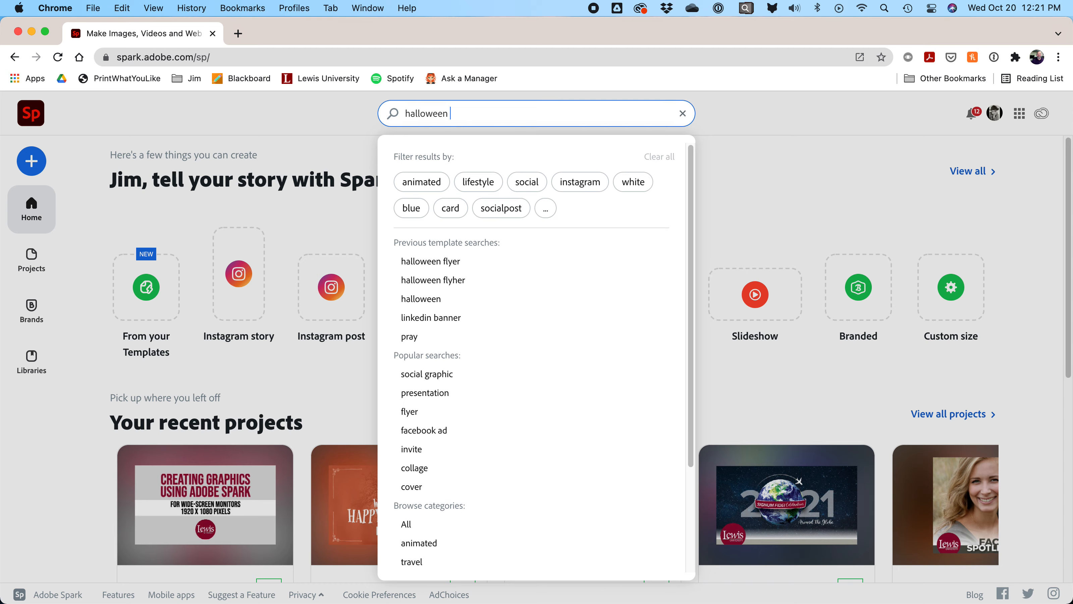
type("flyer")
key("Return")
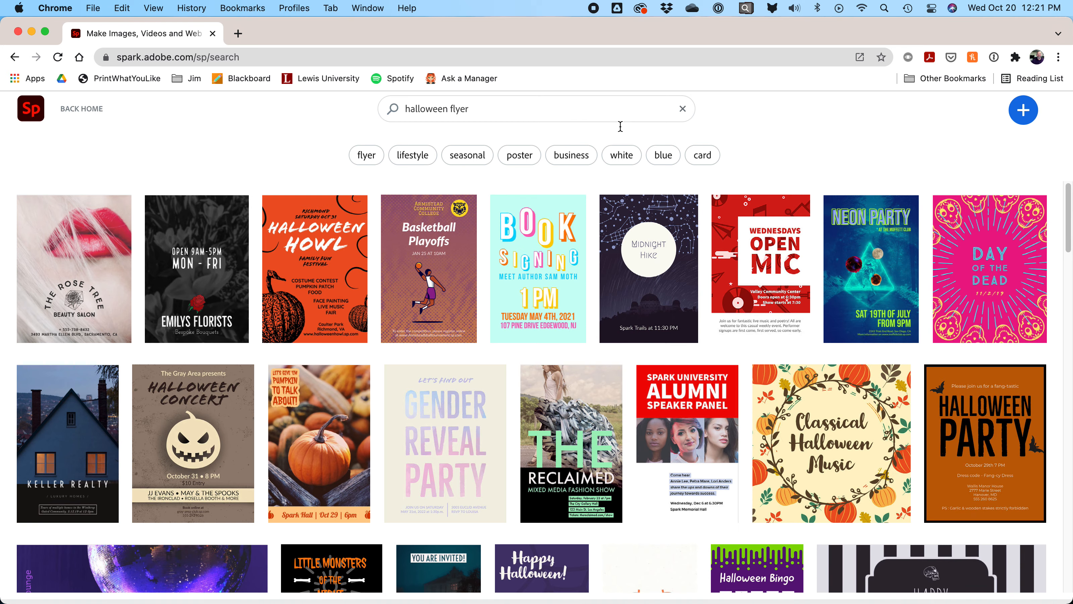
Step: Browse the results and preview the purple 'Happy Halloween!' template with two ghosts
scroll(744, 316, "down", 4)
scroll(745, 317, "down", 1)
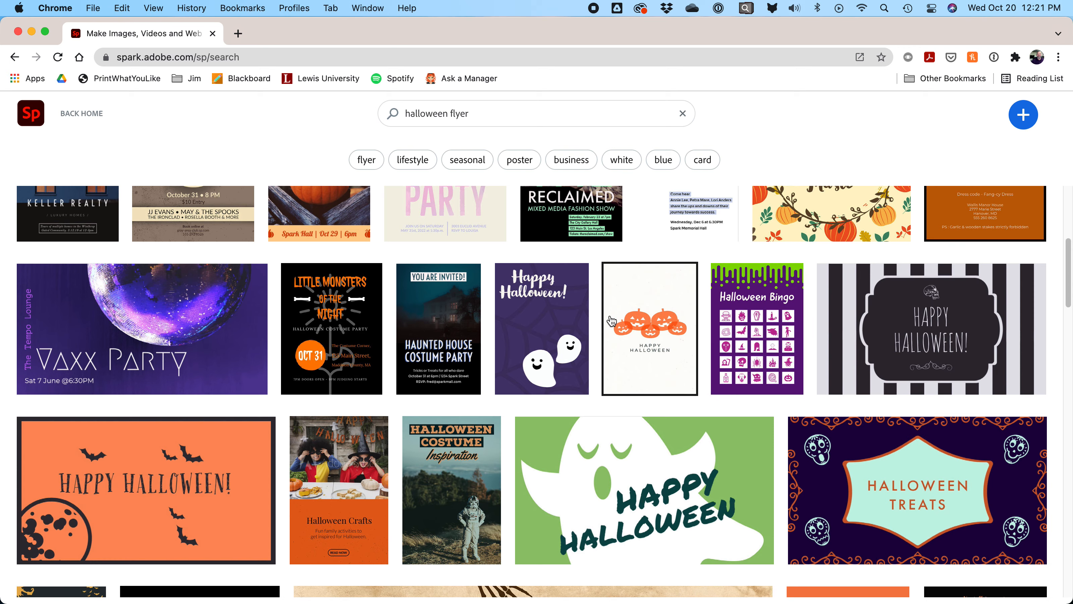
scroll(608, 320, "down", 6)
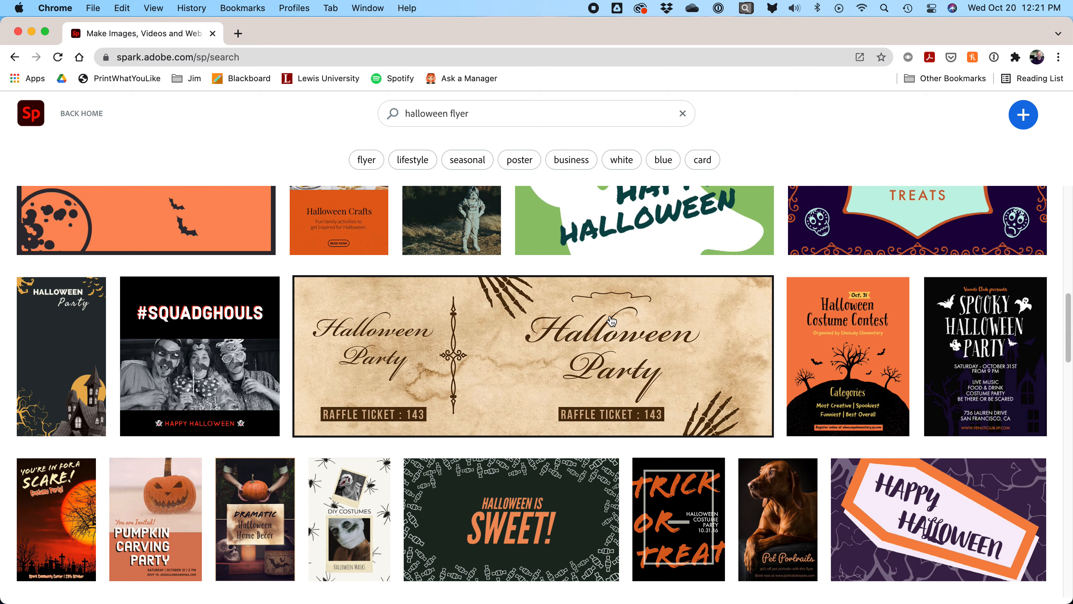
scroll(611, 320, "up", 9)
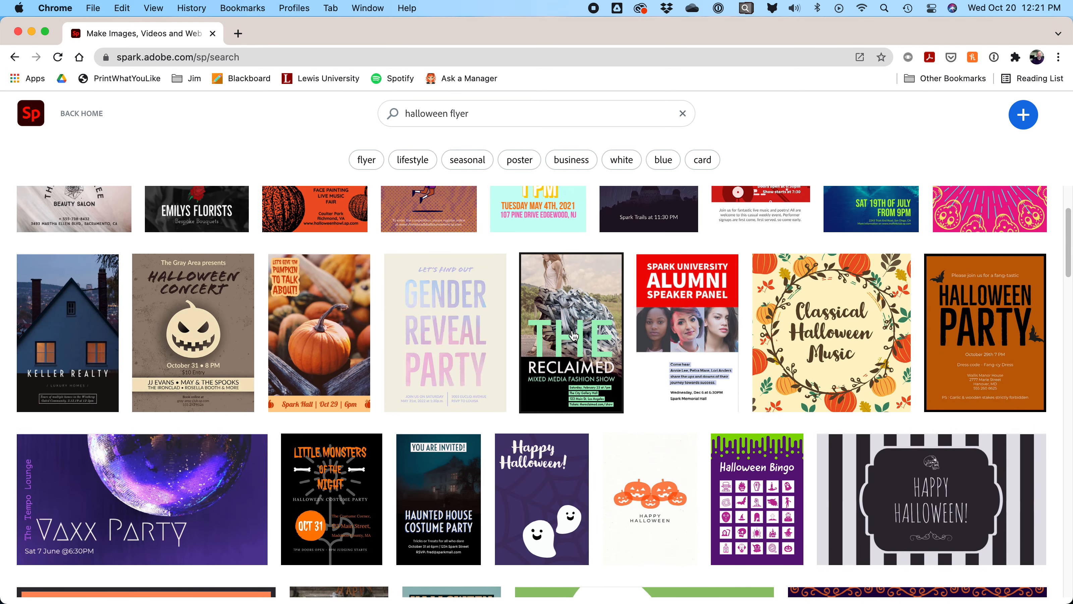
scroll(583, 355, "down", 2)
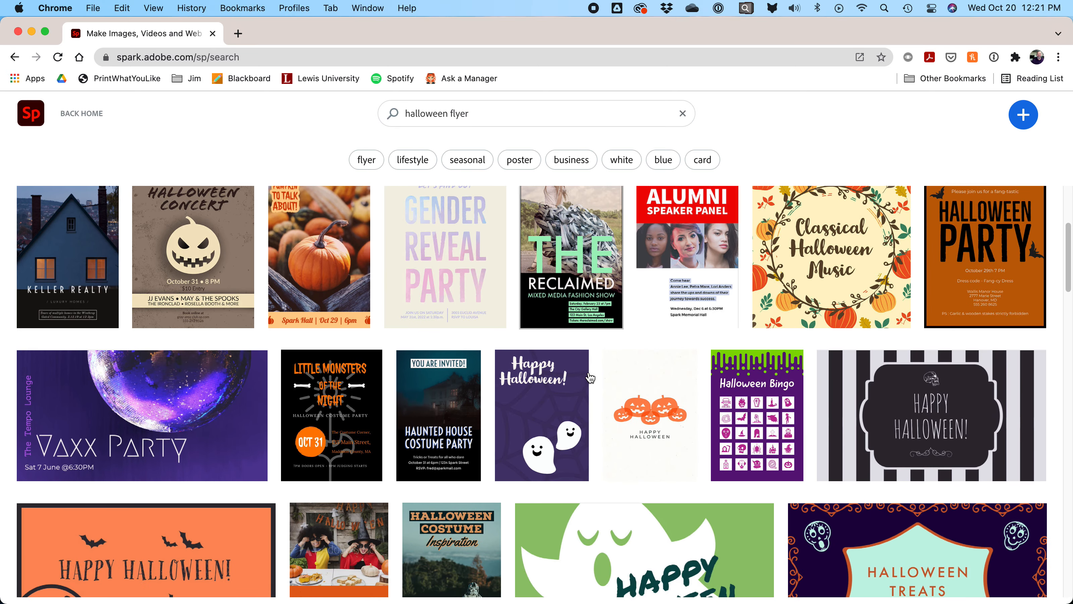
left_click(562, 381)
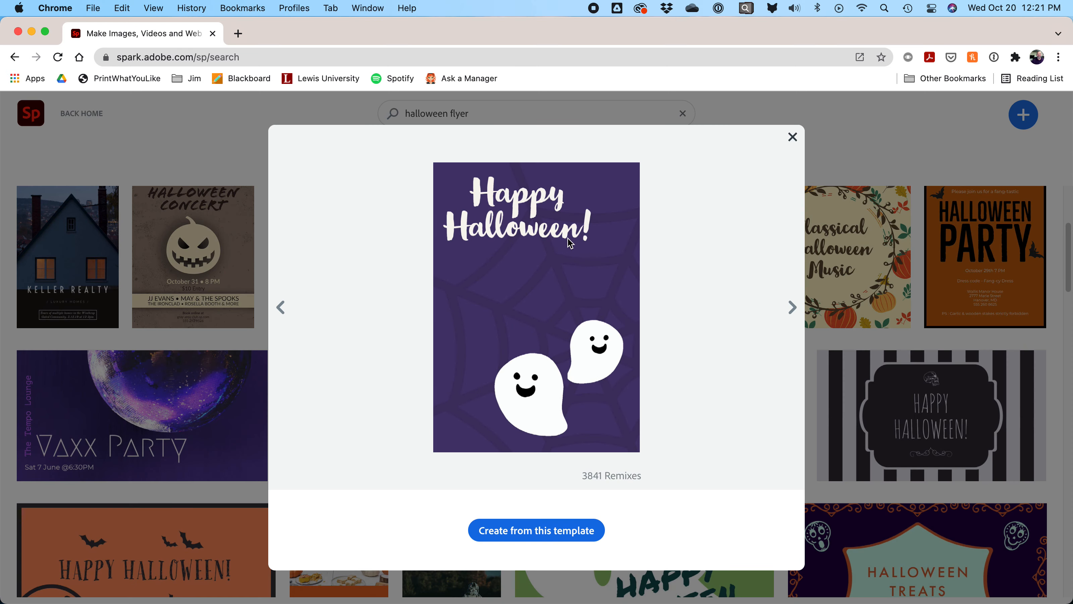
Step: Create a new design from the ghost template and show the Resize presets
left_click(507, 533)
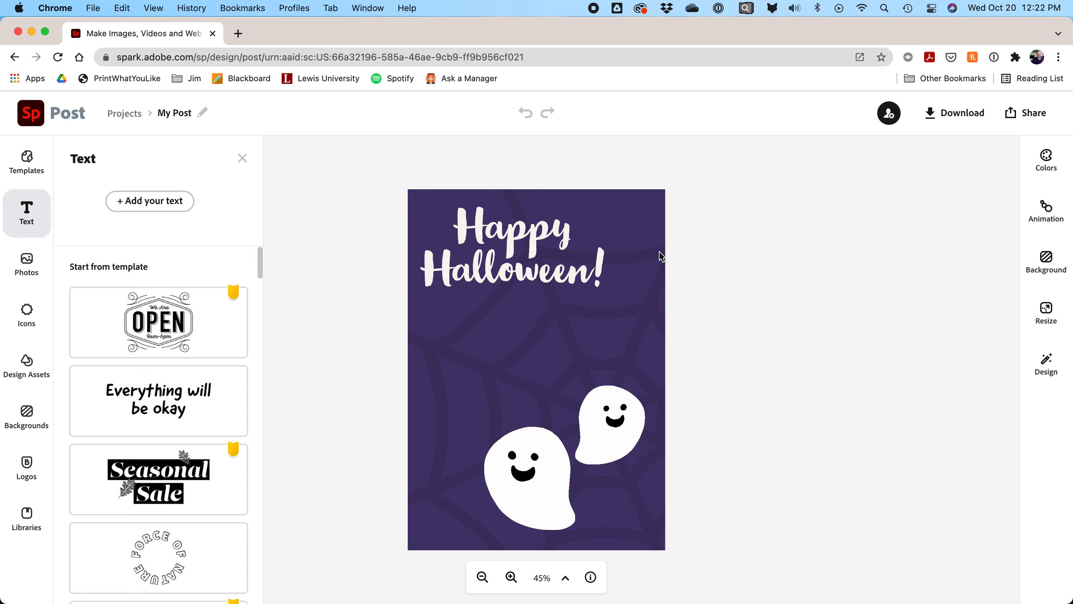
left_click(1046, 323)
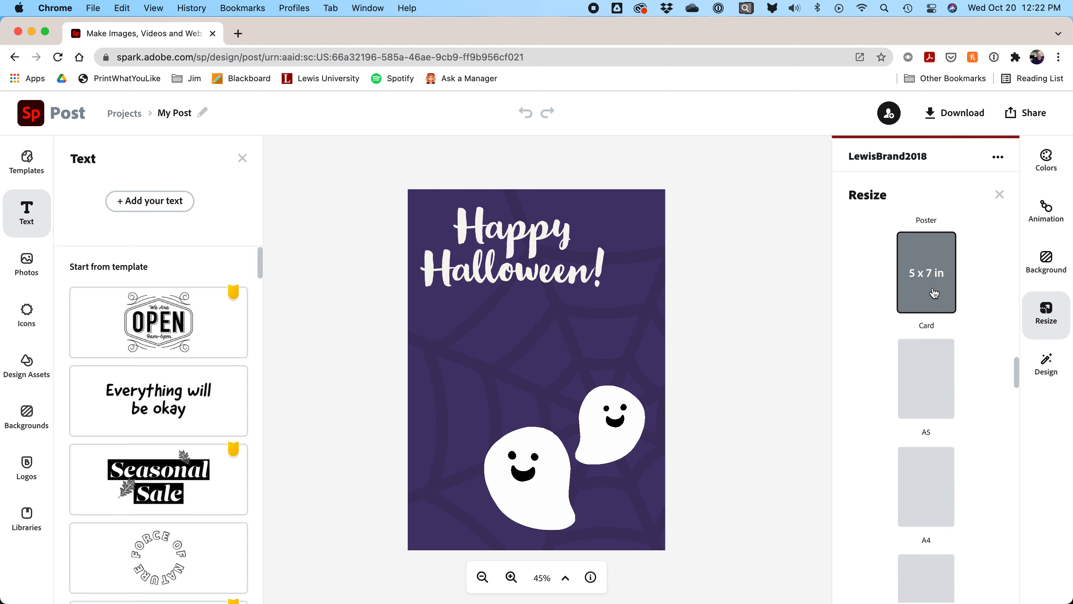
Step: Set a custom canvas size of 1275 × 1650 pixels
scroll(891, 349, "up", 10)
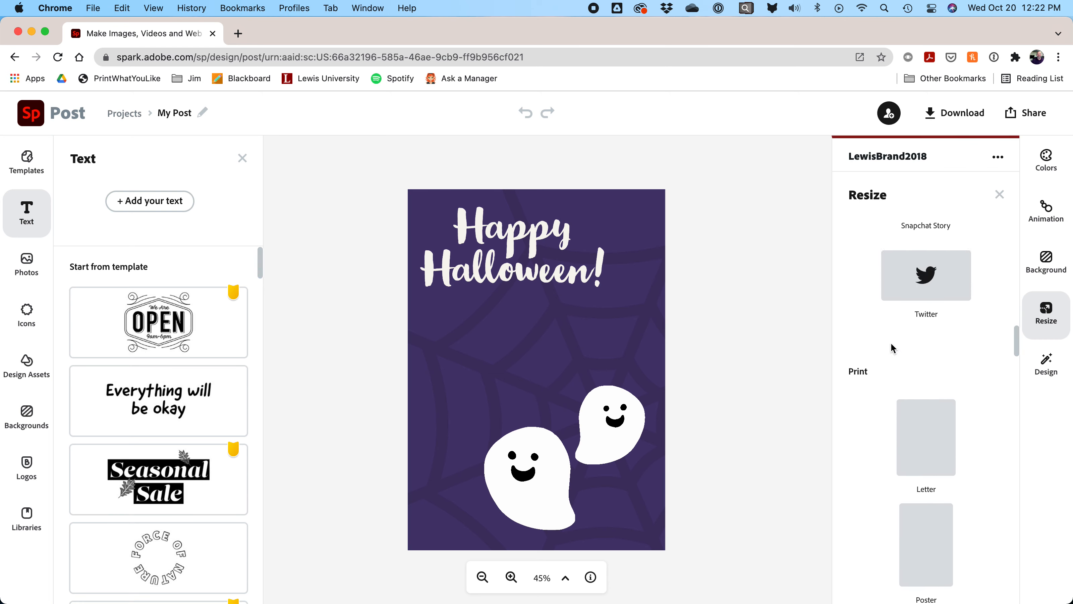
scroll(893, 349, "up", 15)
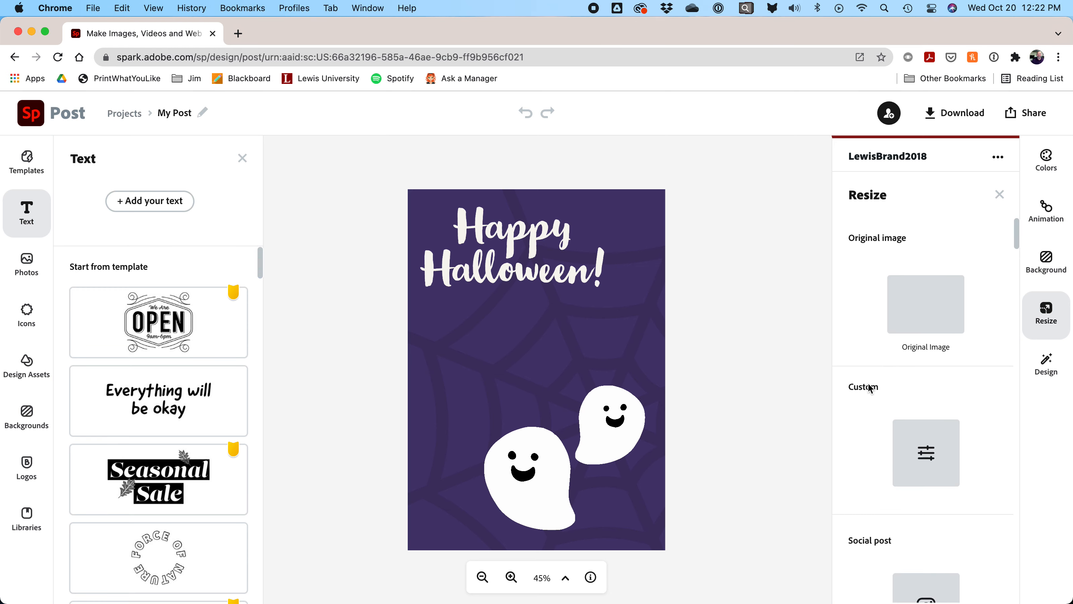
left_click(927, 455)
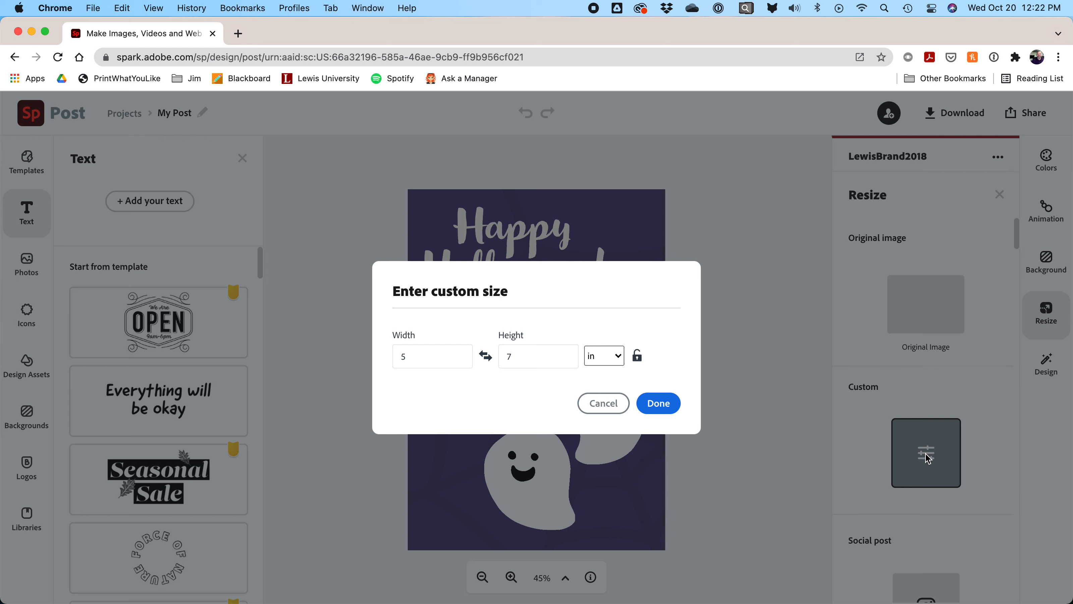
left_click(605, 357)
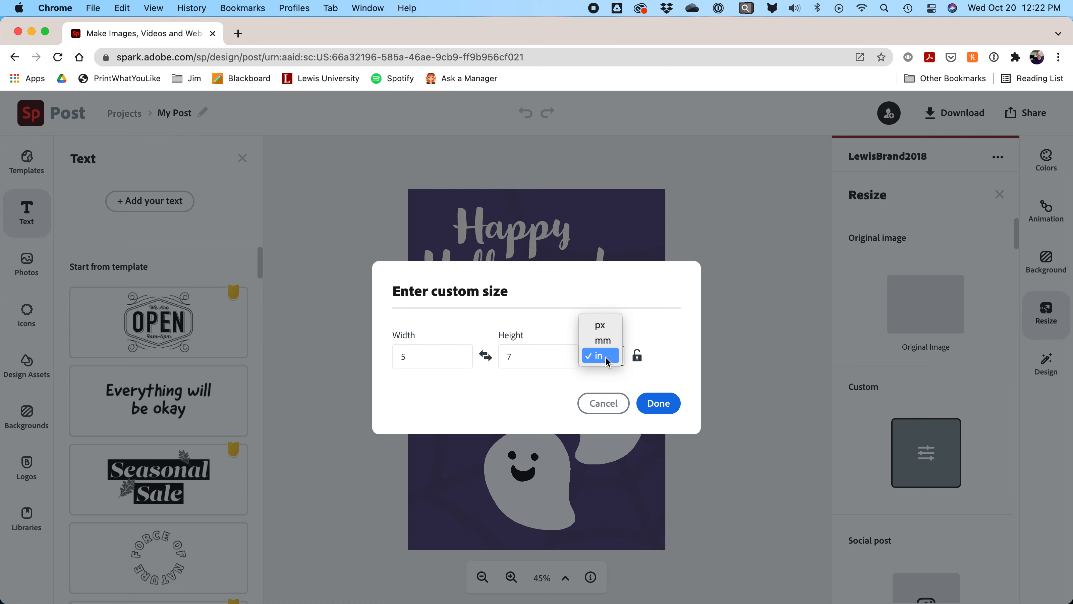
left_click(608, 322)
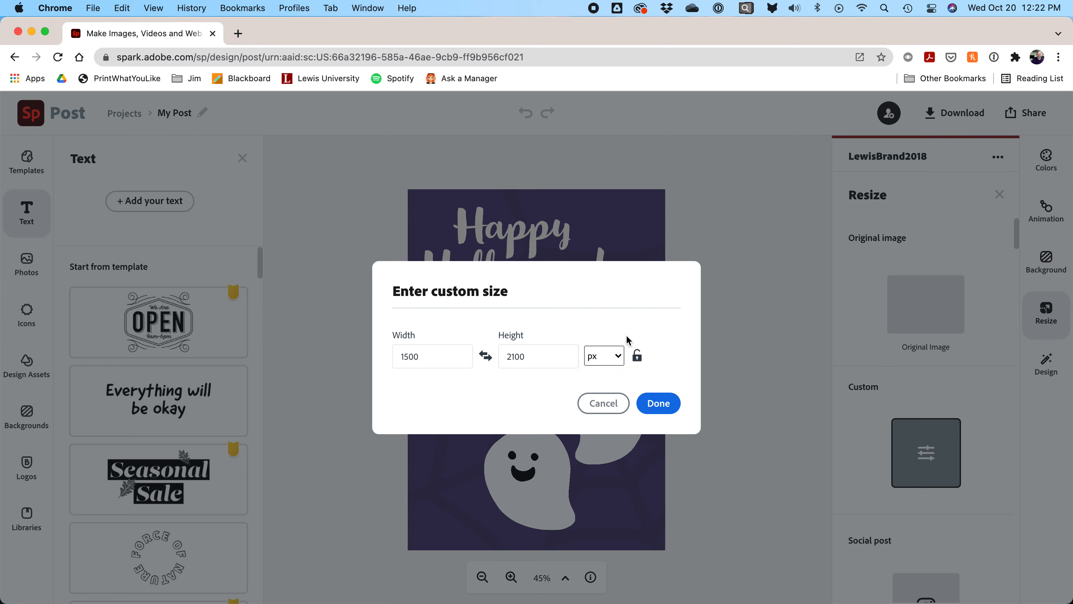
double_click(424, 359)
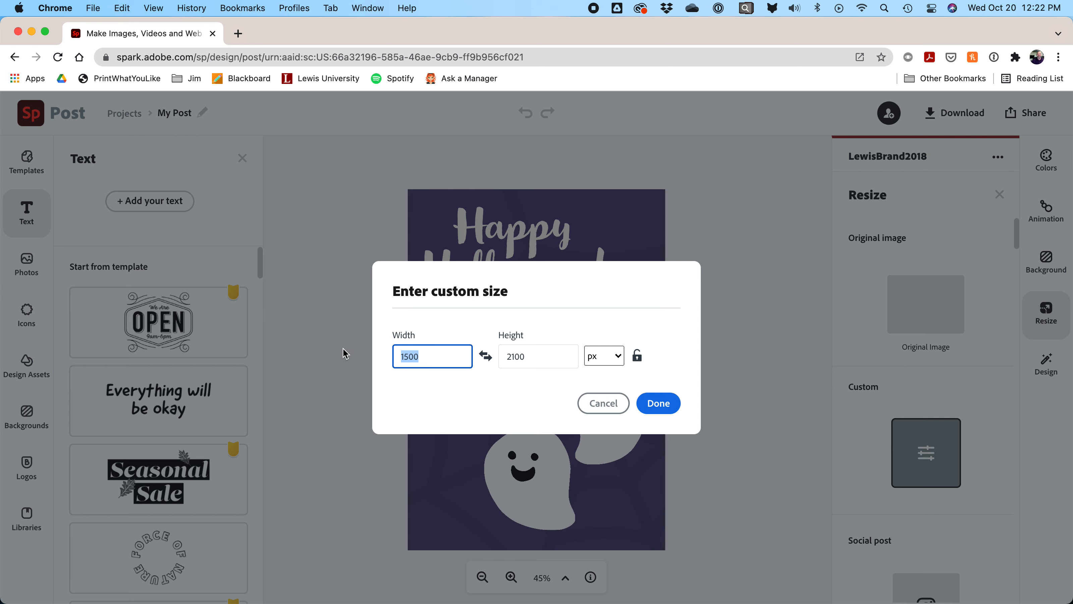
type("127")
key("Tab")
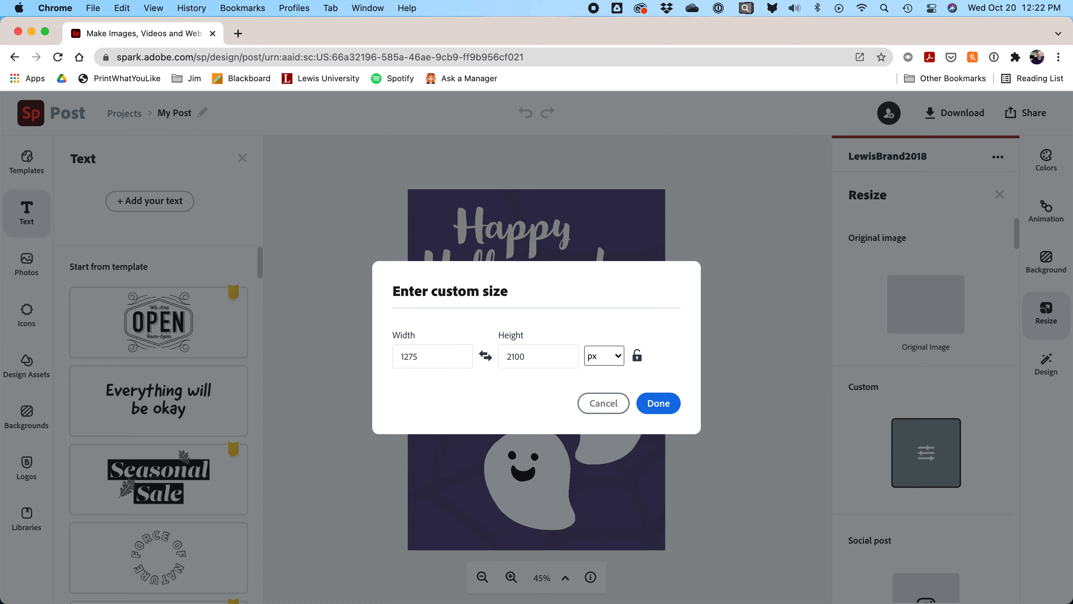
double_click(546, 358)
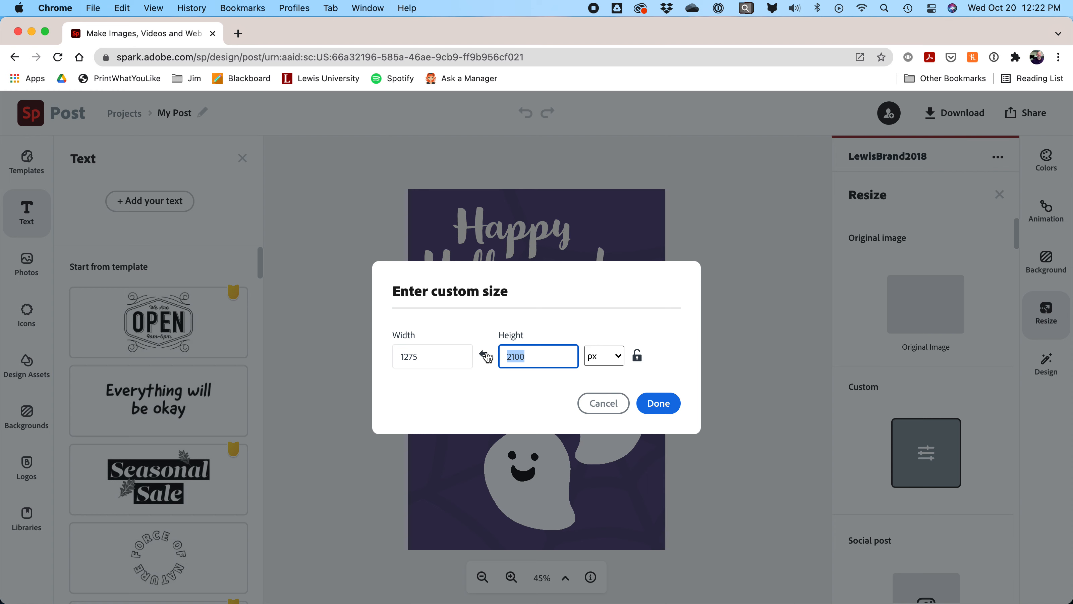
type("1650")
left_click(659, 402)
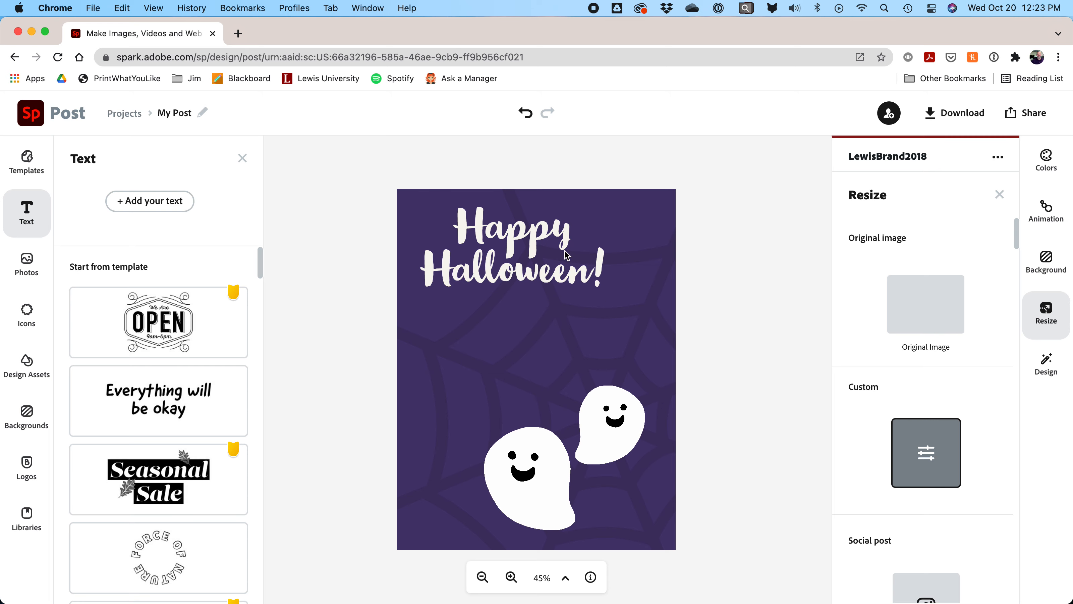
Step: Check the title, ghost and spider-web elements, trying and undoing a small web move
left_click(540, 229)
left_click(620, 405)
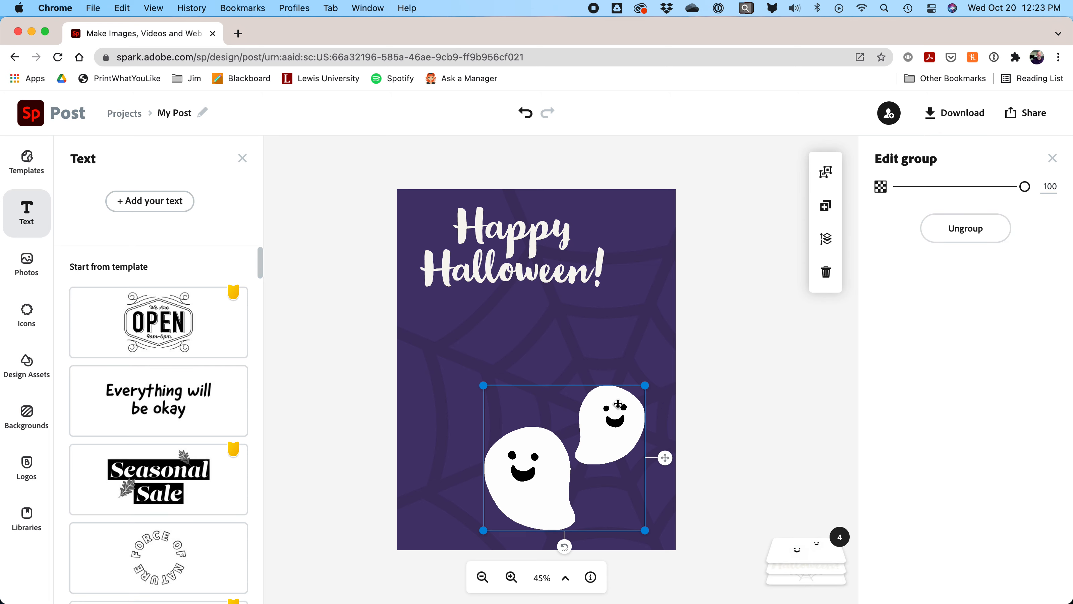
left_click(648, 340)
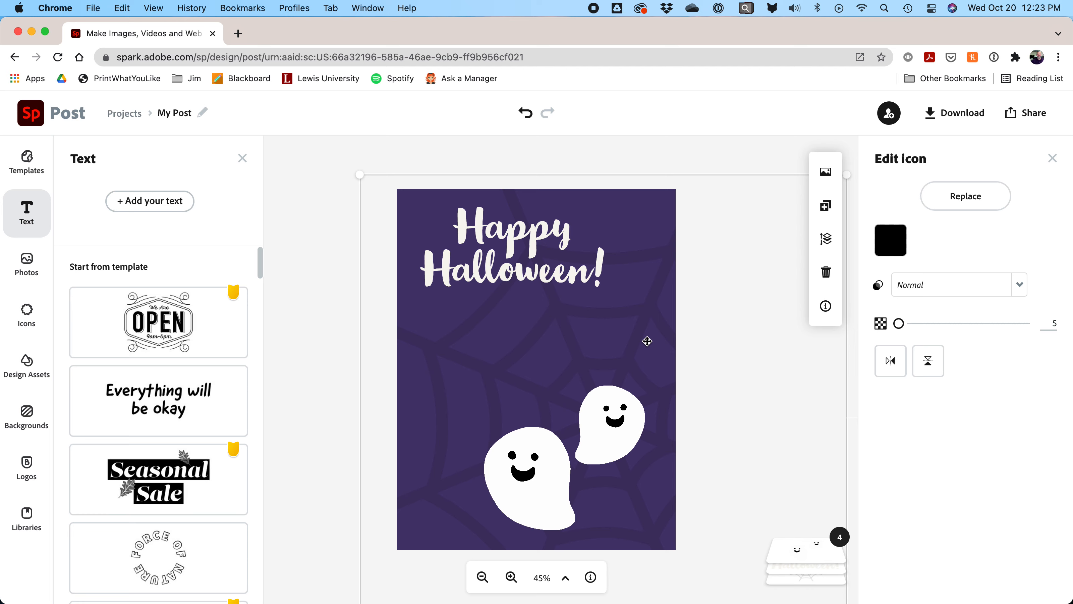
left_click(509, 151)
left_click(515, 235)
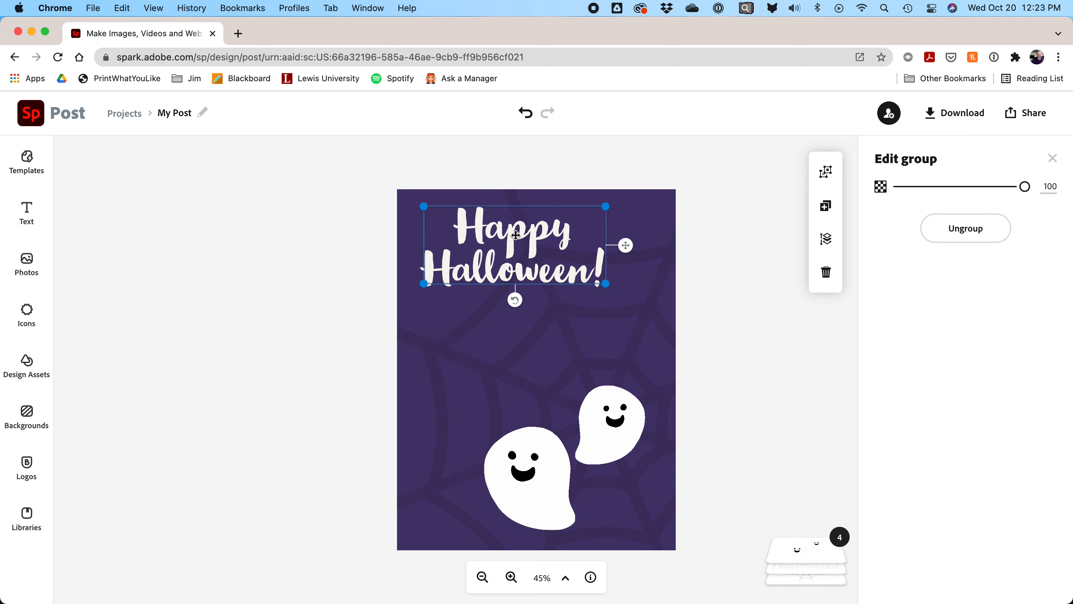
left_click(643, 255)
left_click_drag(643, 254, 643, 226)
key("super+z")
left_click(602, 423)
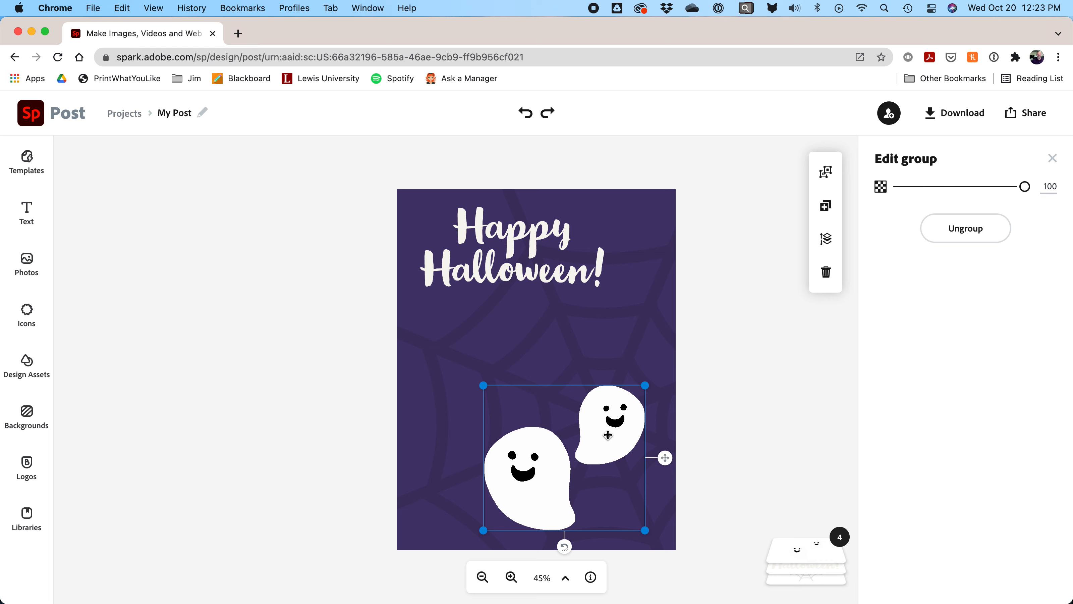
left_click(681, 197)
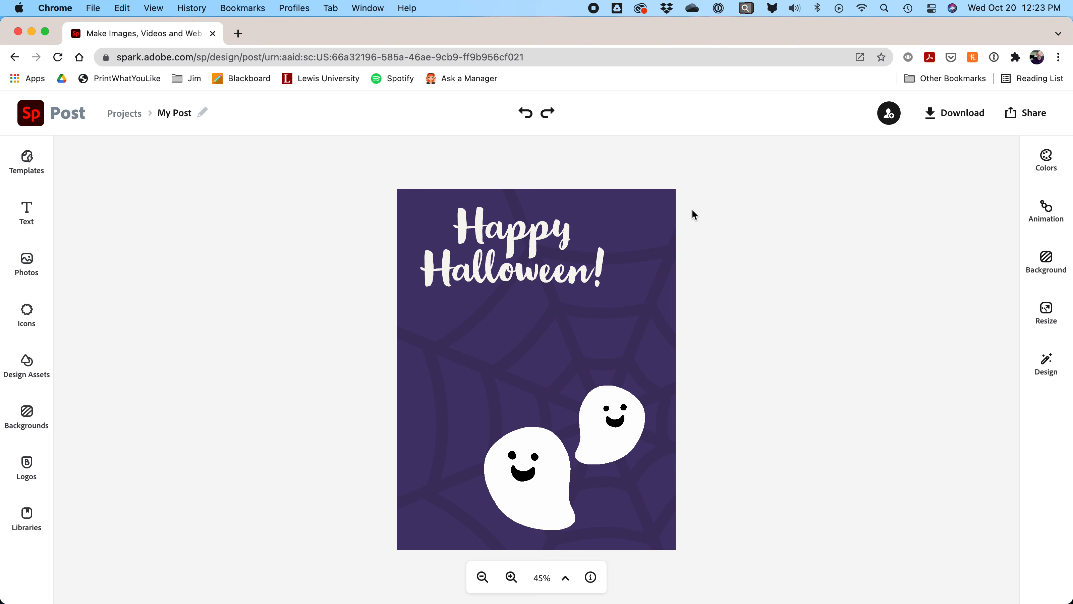
Step: Ungroup the title into separate 'Happy' and 'Halloween!' words
left_click(484, 245)
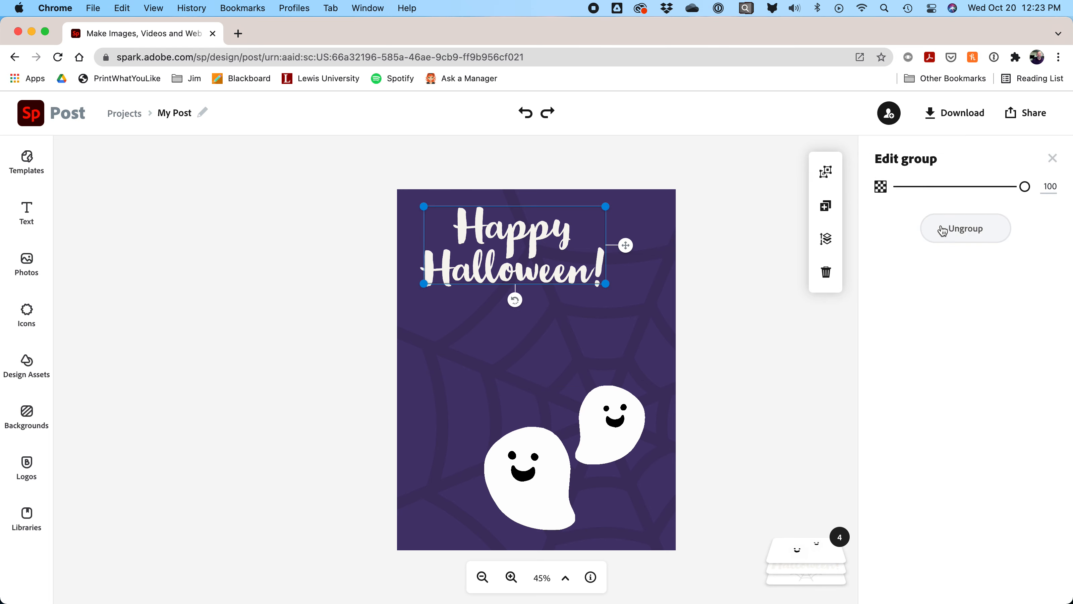
left_click(960, 239)
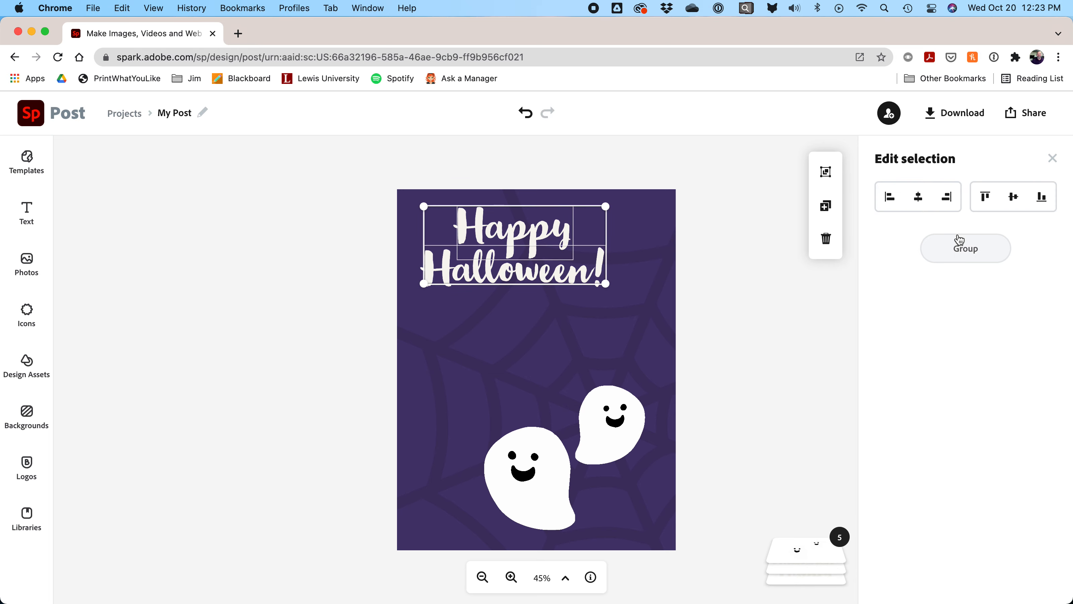
left_click(697, 171)
left_click(515, 235)
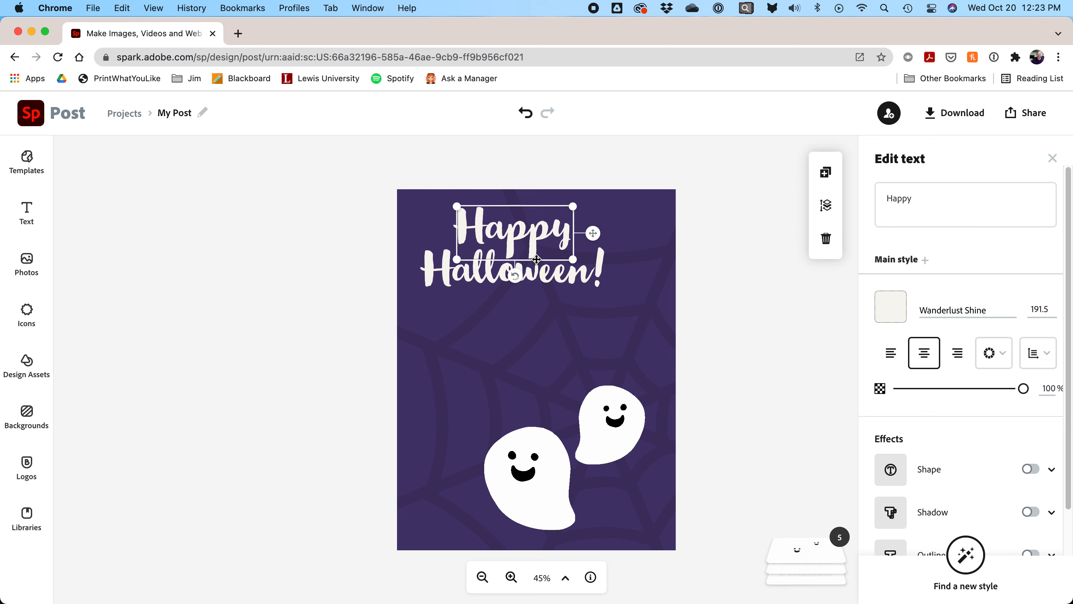
left_click(536, 260)
left_click(570, 197)
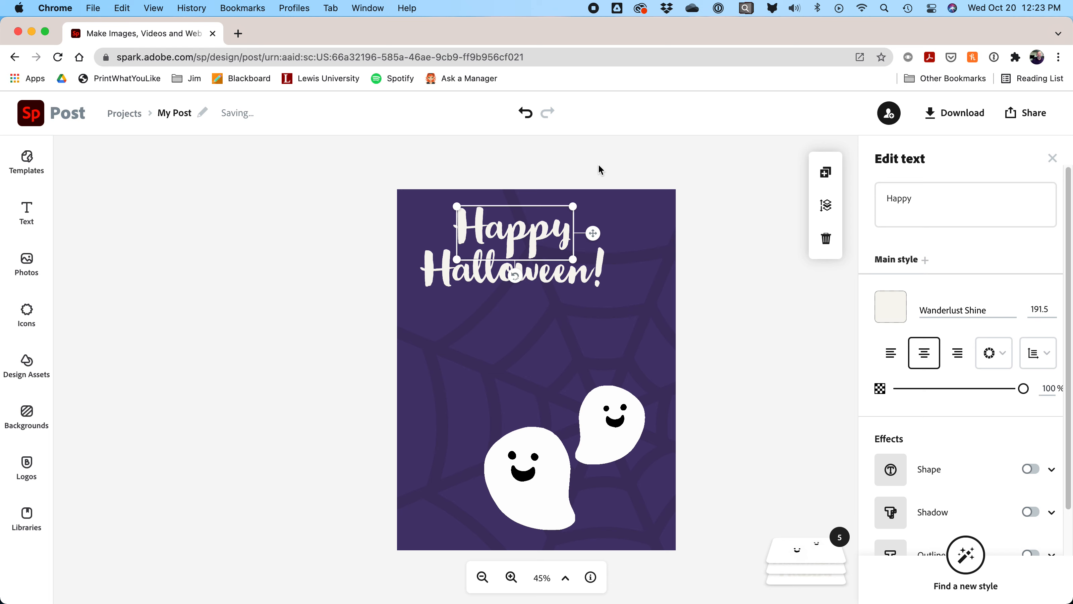
Step: Ungroup the ghost pair into two individual ghost images
left_click(618, 409)
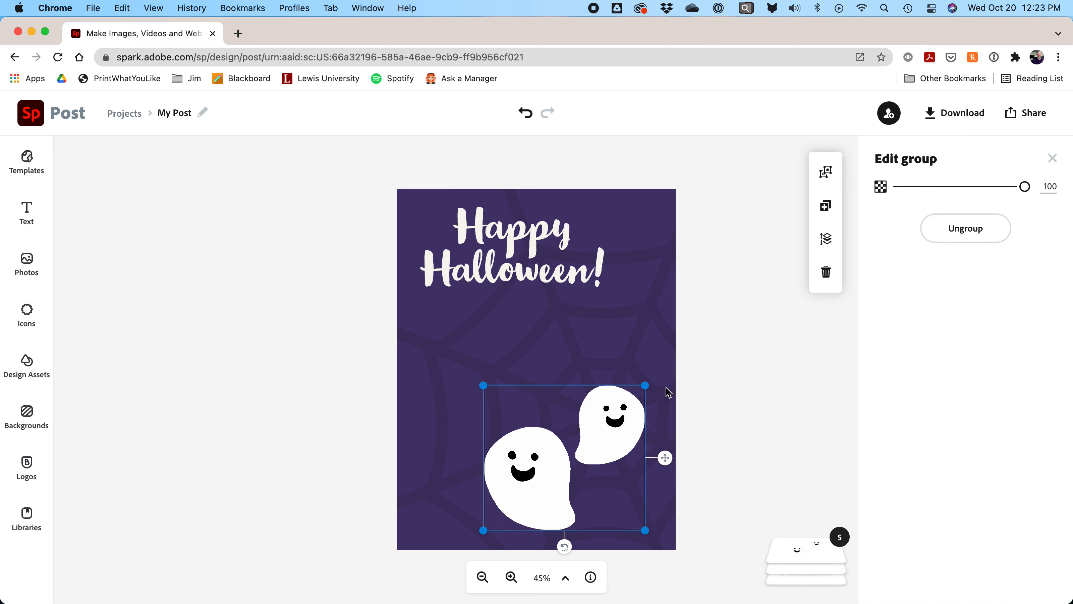
left_click(963, 229)
left_click(717, 309)
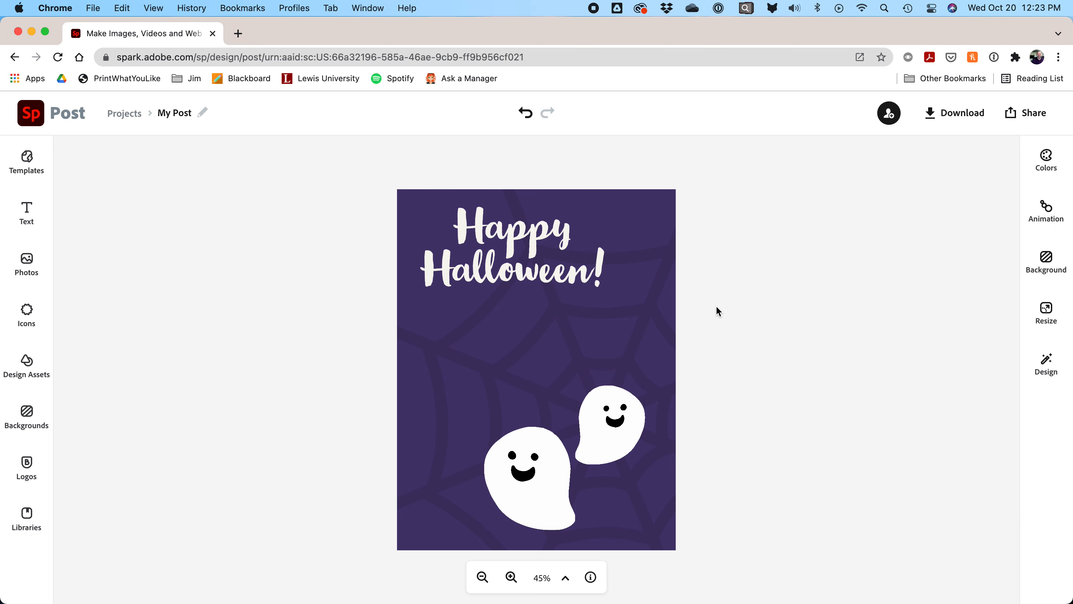
left_click(618, 428)
left_click(516, 470)
left_click_drag(608, 432, 654, 407)
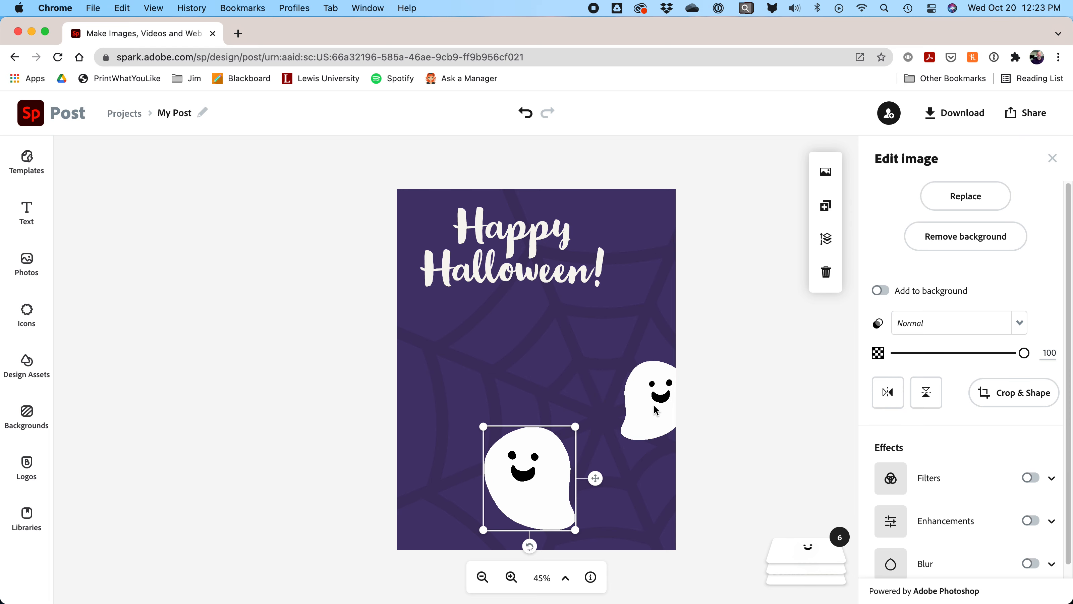
key("cmd+z")
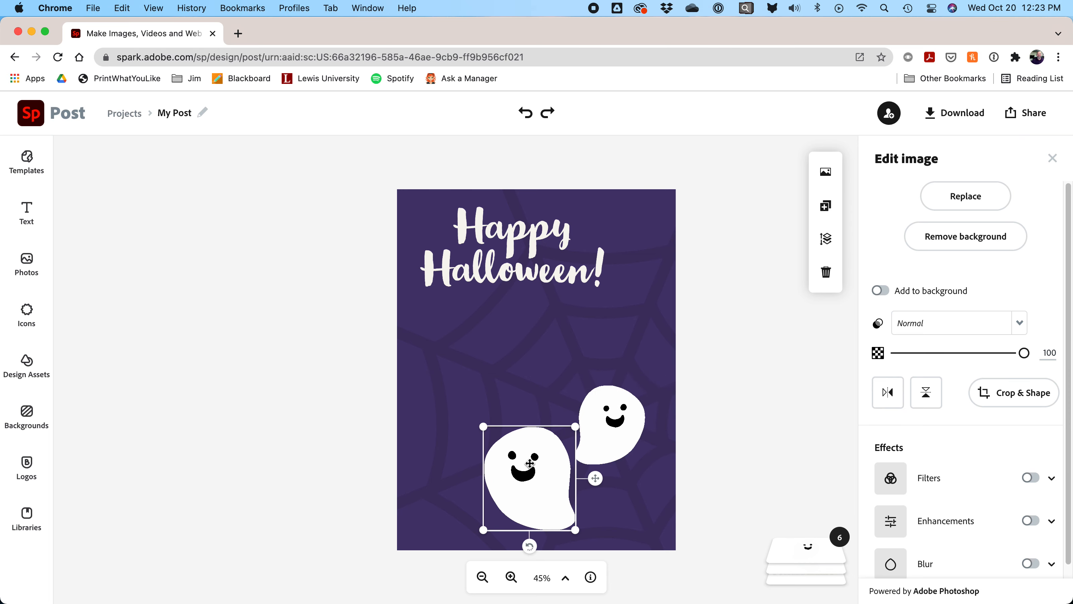
left_click(717, 392)
Step: Drag the spider-web pattern lower on the flyer
left_click(658, 308)
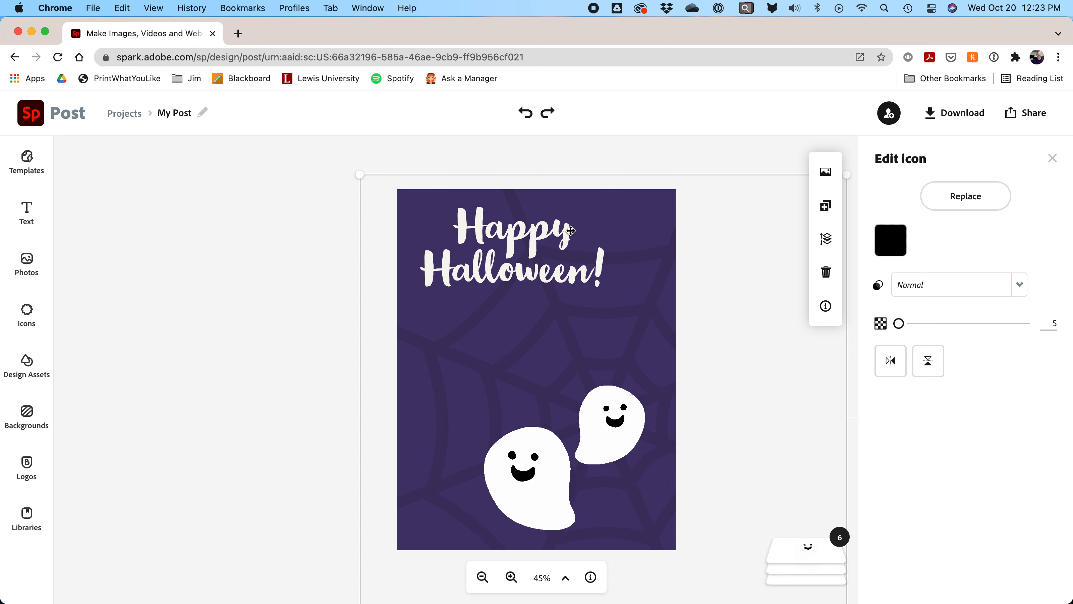
left_click_drag(645, 192, 661, 304)
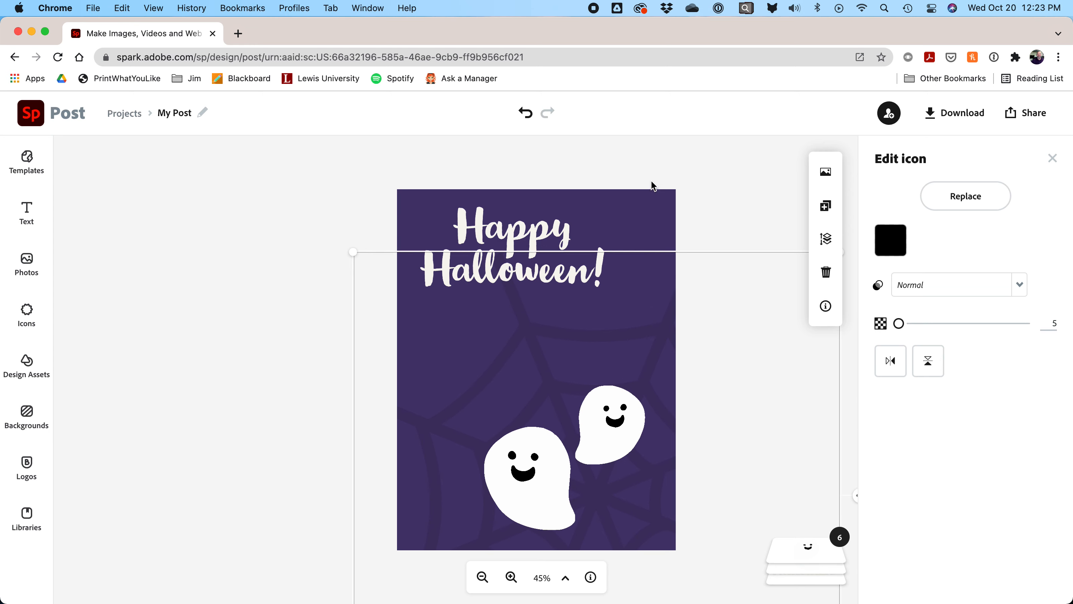
left_click(641, 206)
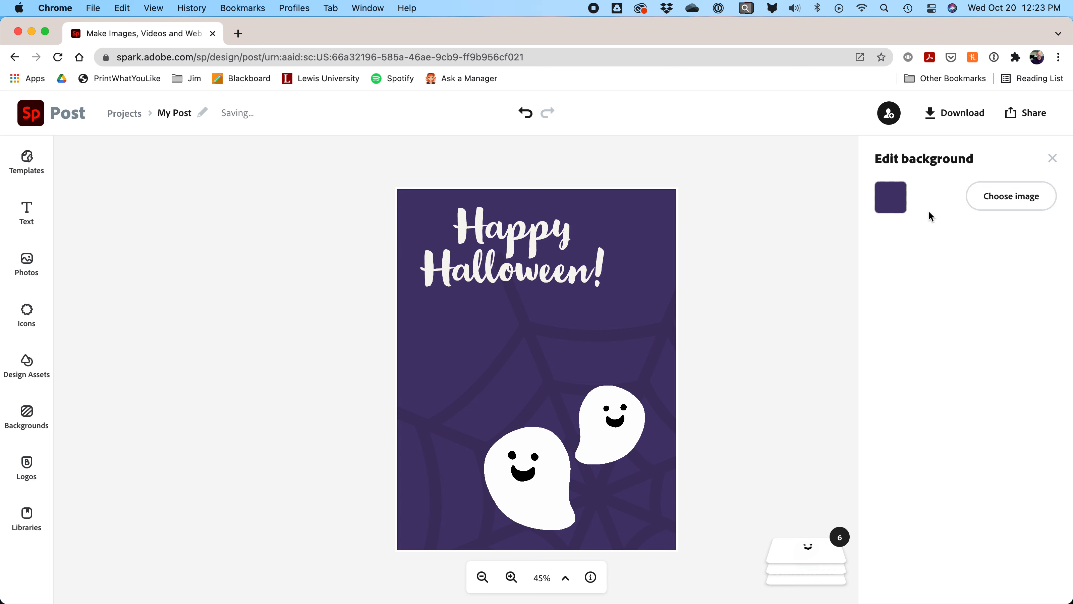
Step: Change the flyer background from purple to bright orange (#E49709)
left_click(890, 197)
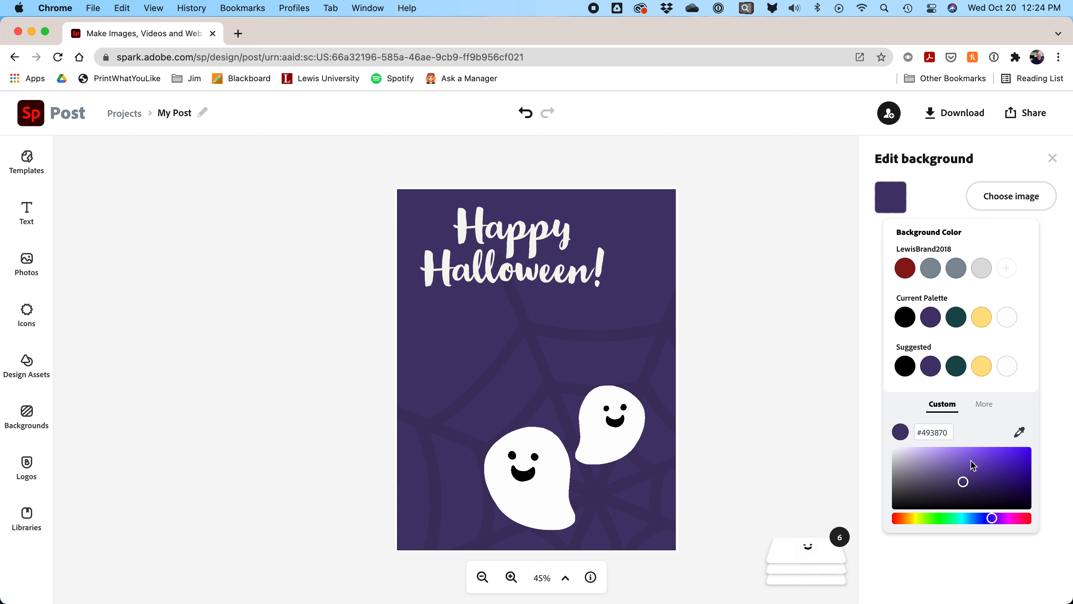
left_click_drag(967, 519, 906, 519)
left_click_drag(963, 482, 1026, 454)
left_click(759, 180)
Step: Move the spider-web pattern back up behind the title
left_click(654, 338)
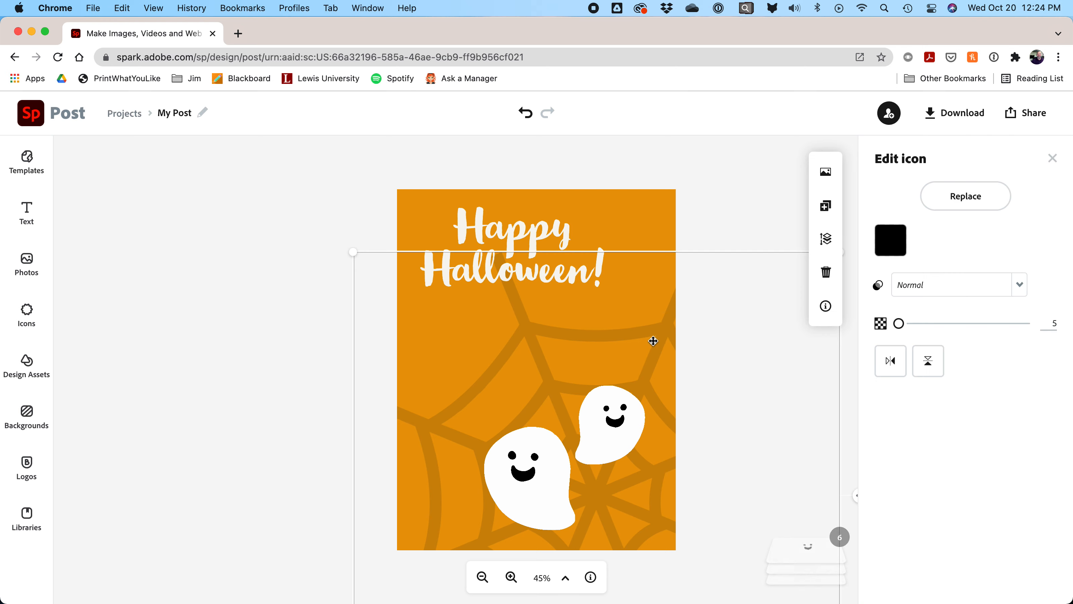
left_click_drag(647, 321, 647, 256)
left_click(671, 155)
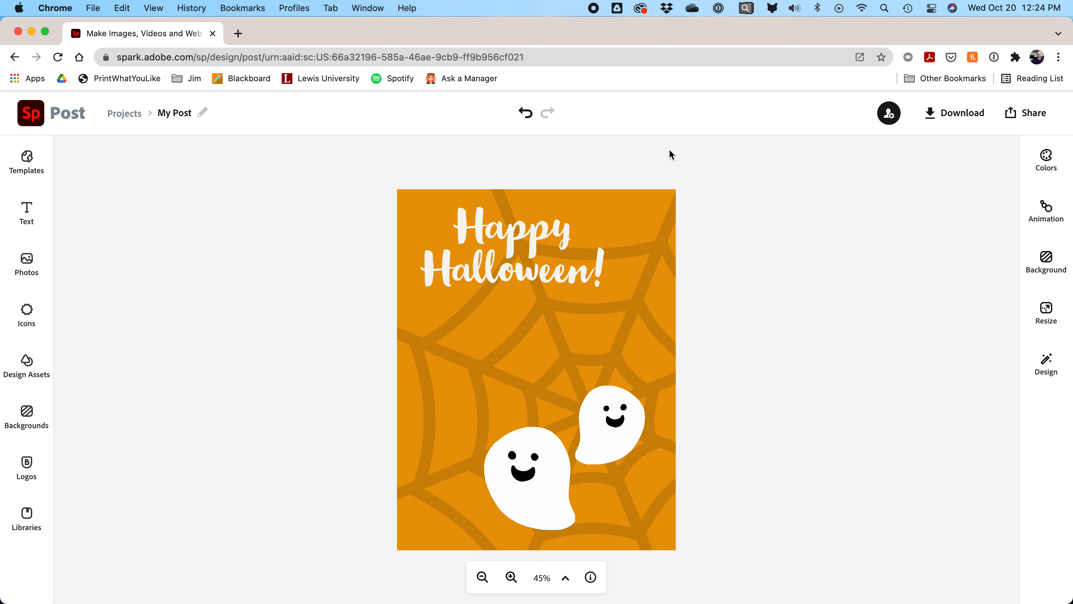
Step: Nudge 'Happy' and 'Halloween!' right to centre them, and drag both ghosts higher
left_click(553, 238)
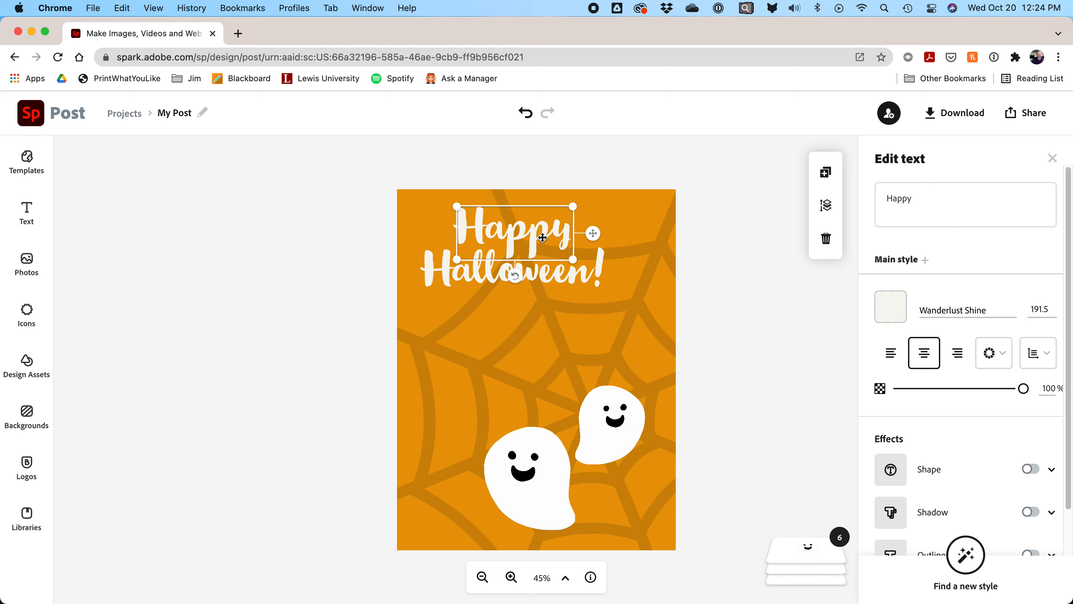
left_click_drag(542, 237, 558, 242)
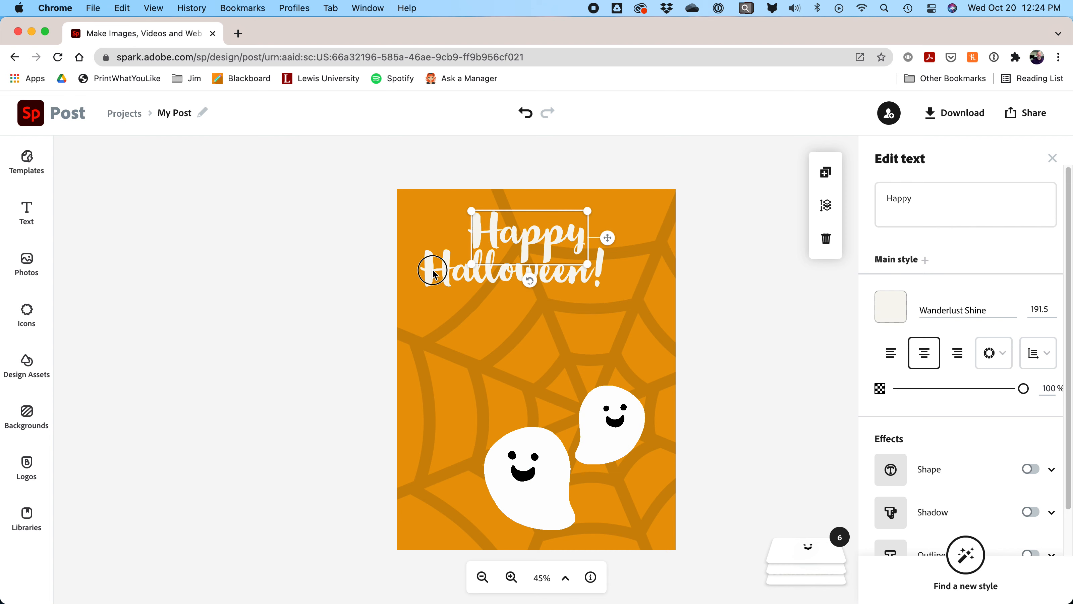
left_click_drag(433, 273, 449, 283)
left_click_drag(614, 422, 616, 376)
left_click_drag(547, 493, 546, 442)
left_click(727, 452)
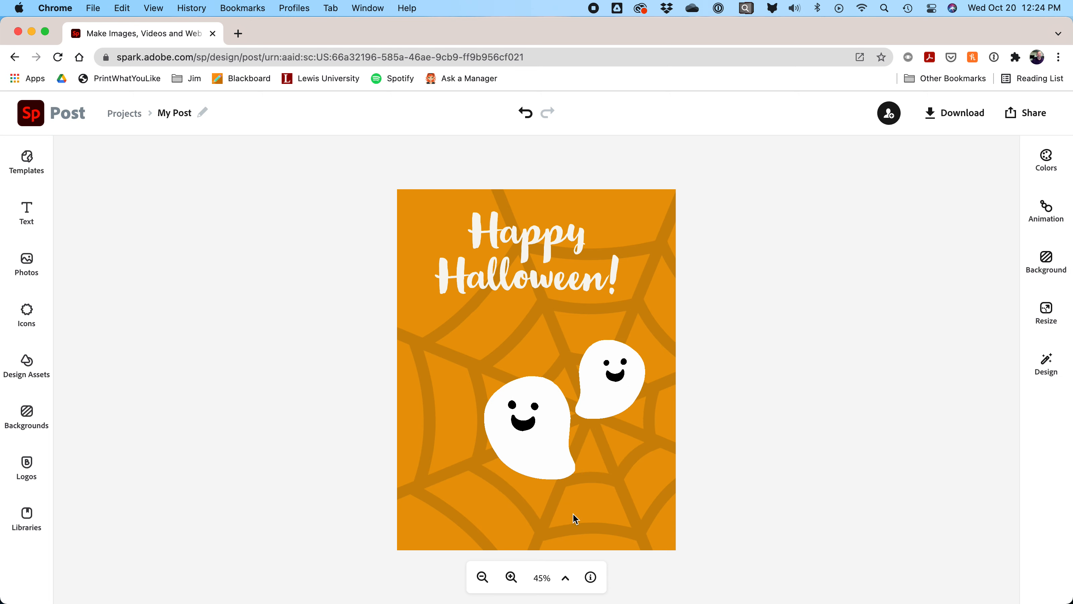
Step: Add a new text box reading 'Lewis University' to the flyer
left_click(28, 213)
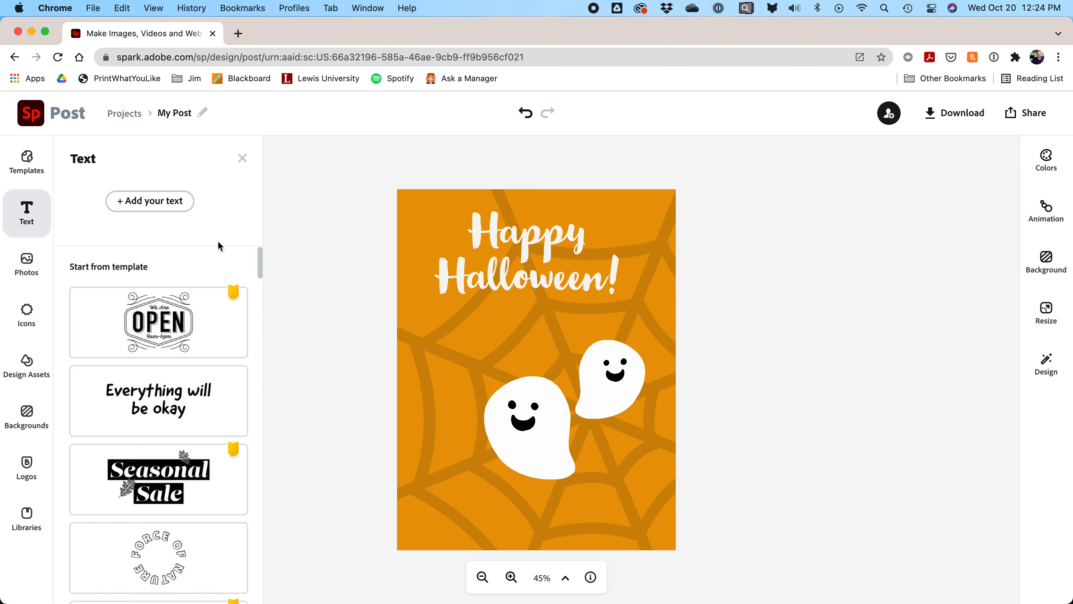
scroll(205, 254, "down", 3)
scroll(204, 261, "down", 15)
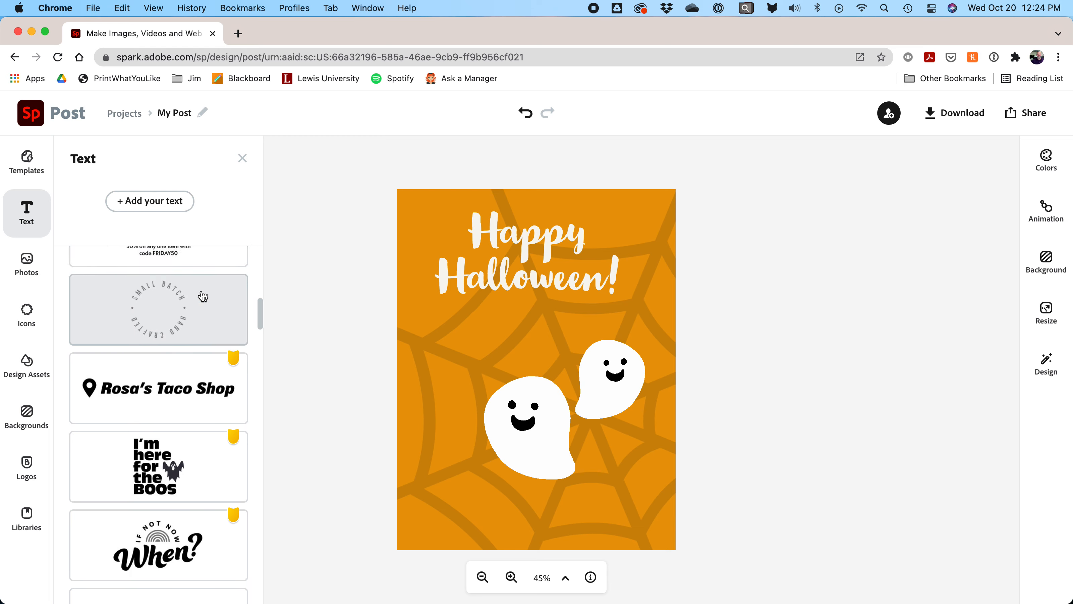
scroll(192, 320, "up", 20)
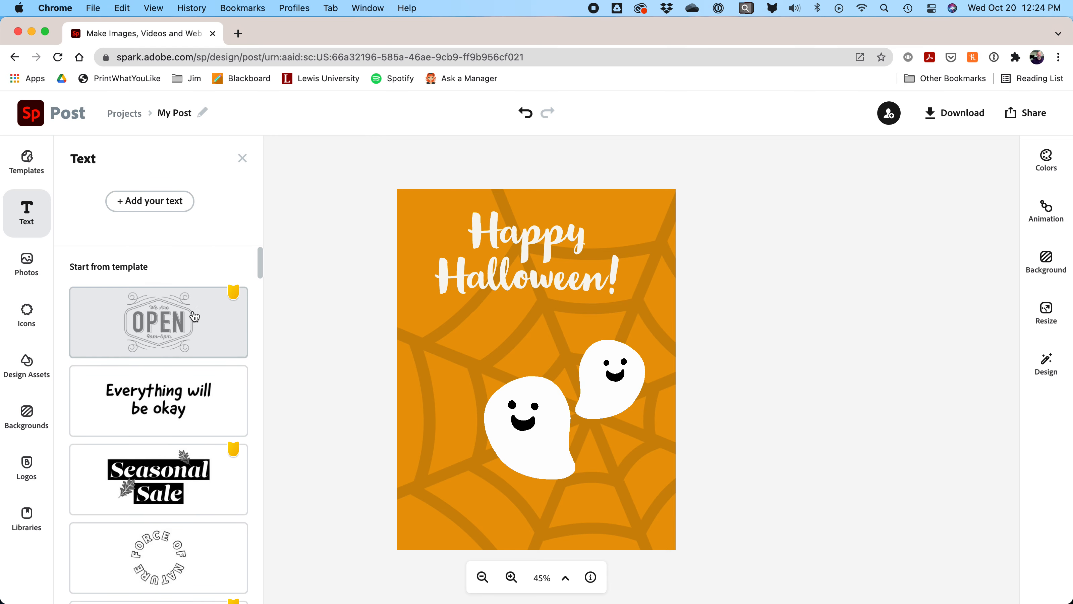
left_click(158, 207)
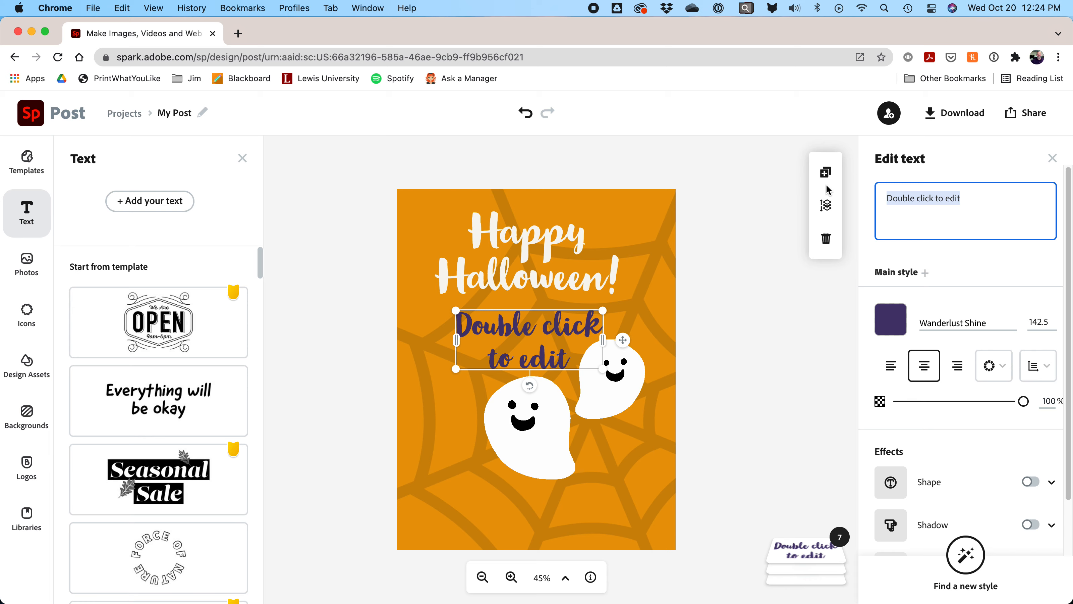
type("Lewis University")
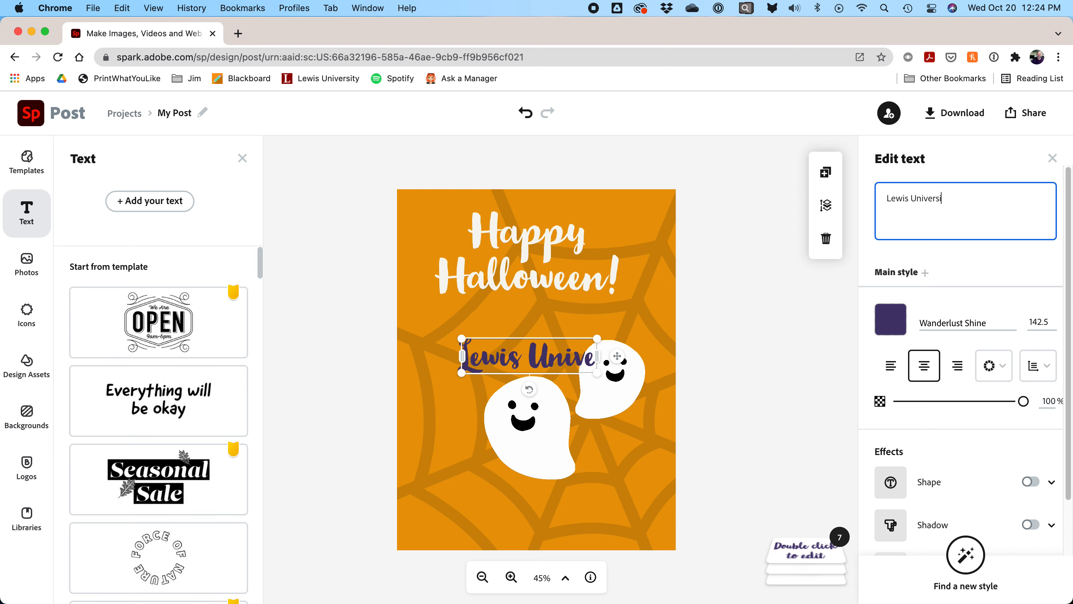
Step: Set the LEWIS UNIVERSITY text to Bebas Neue in black (#000000)
left_click(963, 324)
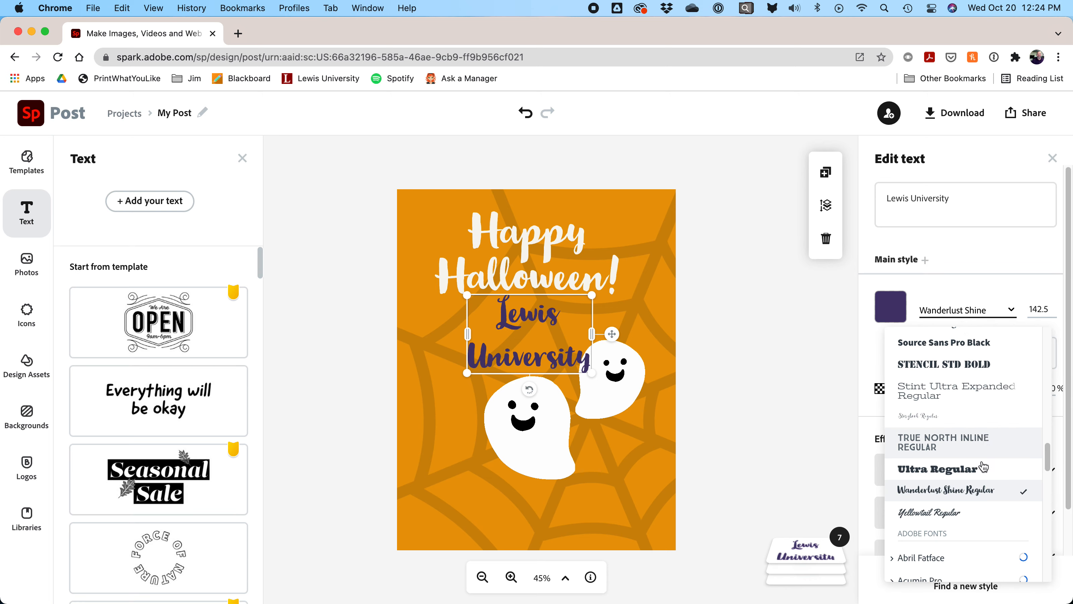
scroll(1048, 458, "up", 4)
left_click_drag(1048, 439, 1037, 339)
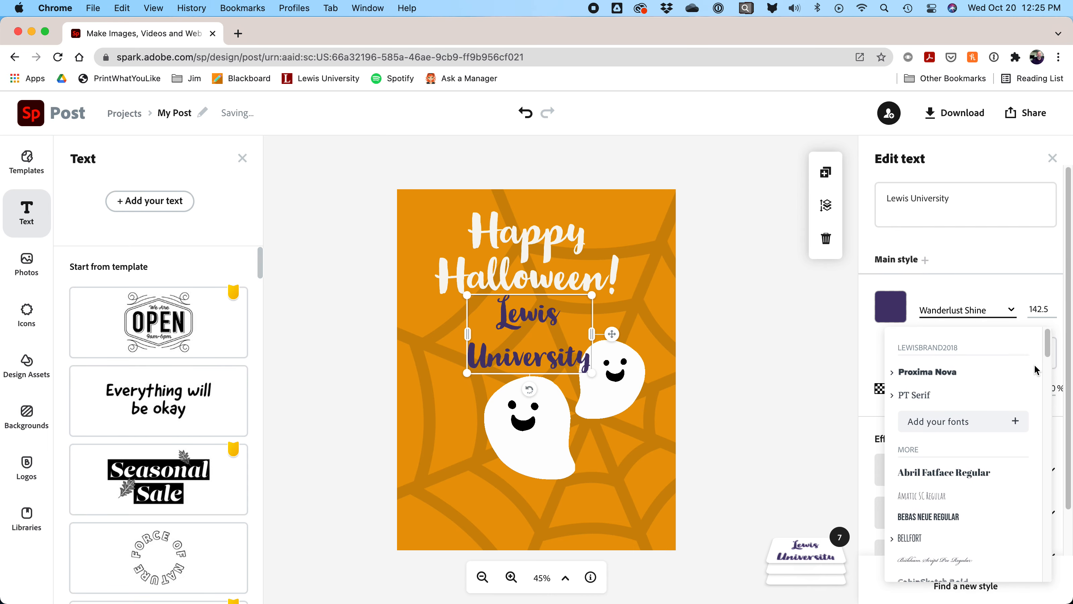
left_click(932, 516)
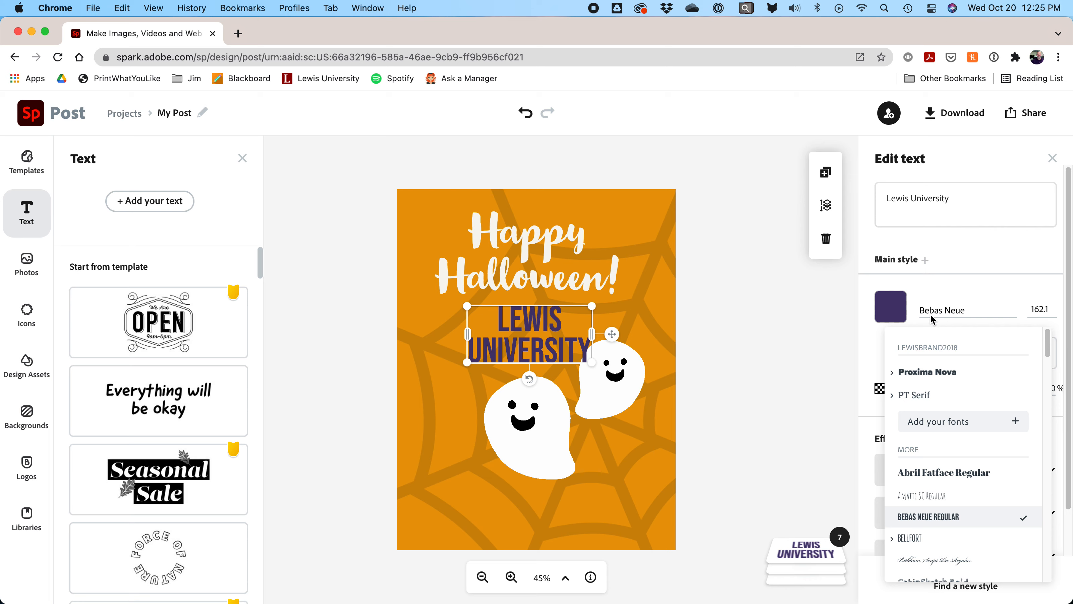
left_click(897, 307)
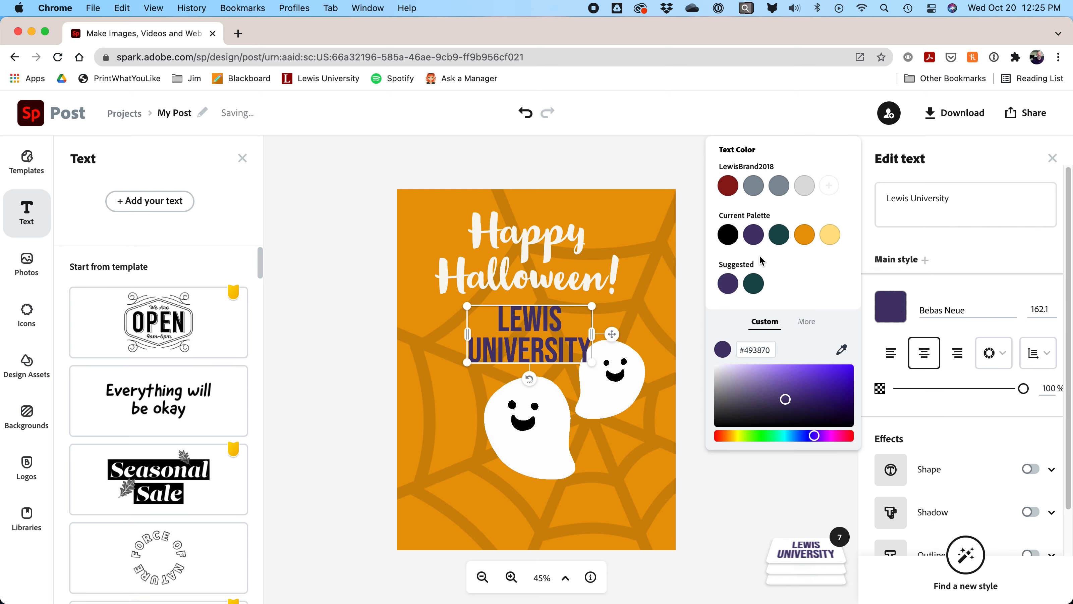
left_click(729, 236)
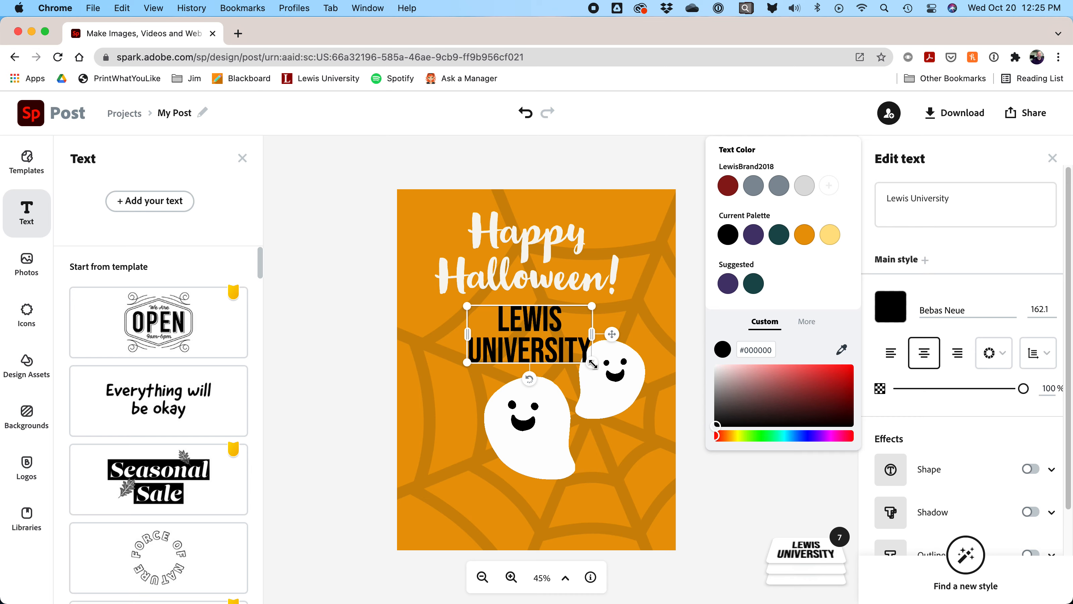
Step: Move LEWIS UNIVERSITY to the flyer's bottom and set its font size to 160.5
left_click_drag(593, 364, 571, 514)
left_click(1051, 313)
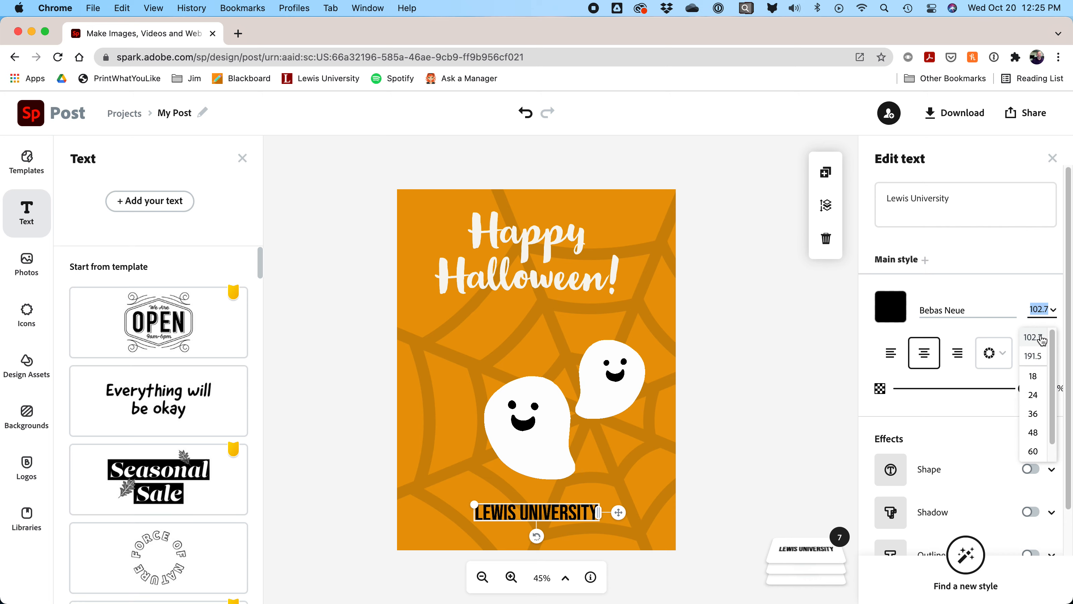
left_click(1036, 356)
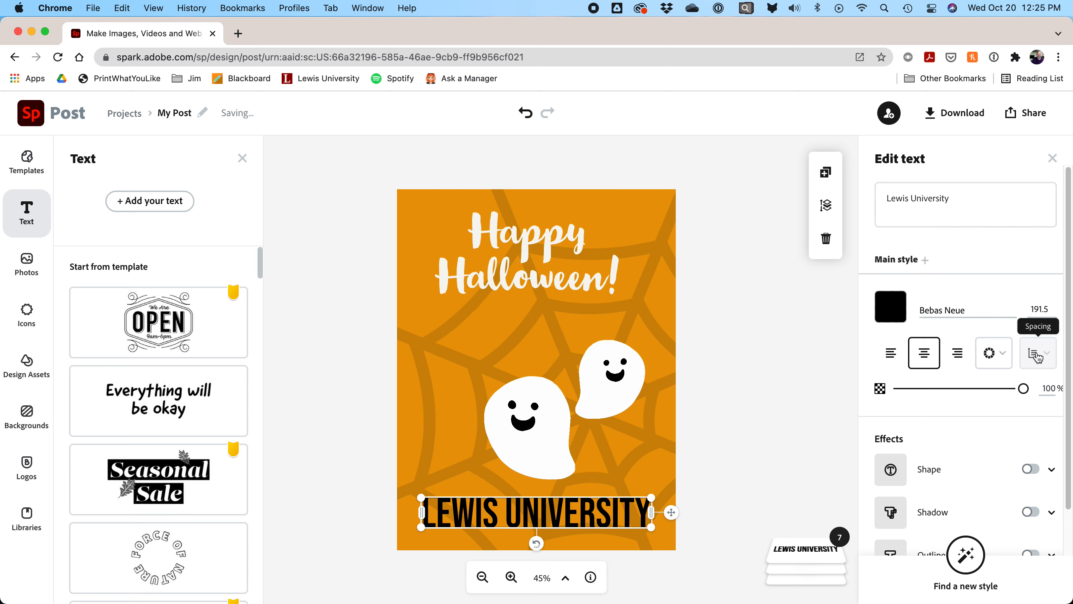
left_click(1046, 308)
type("160.5")
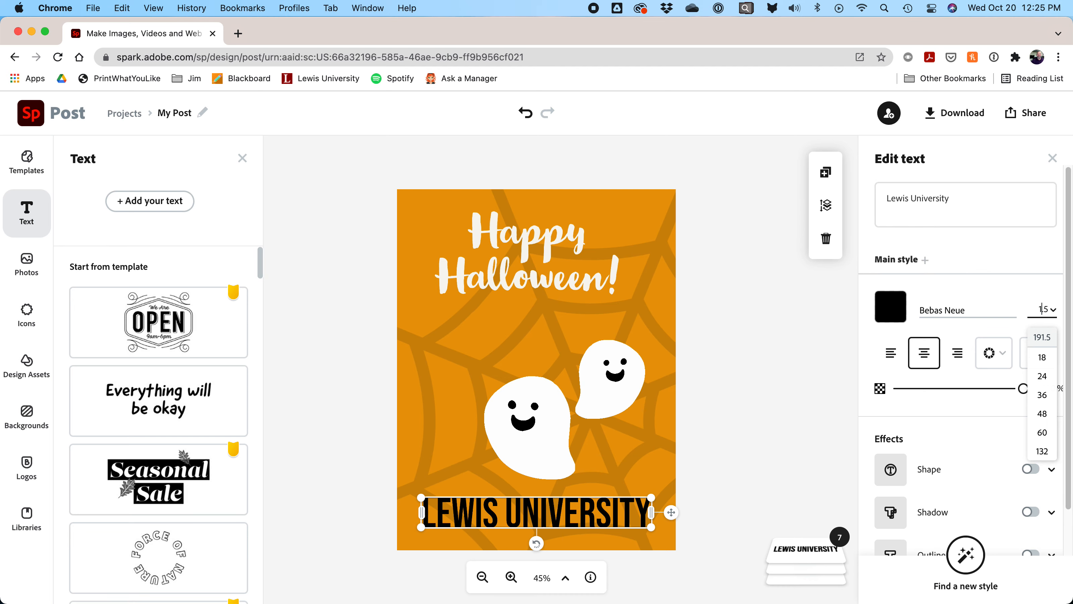
key("Return")
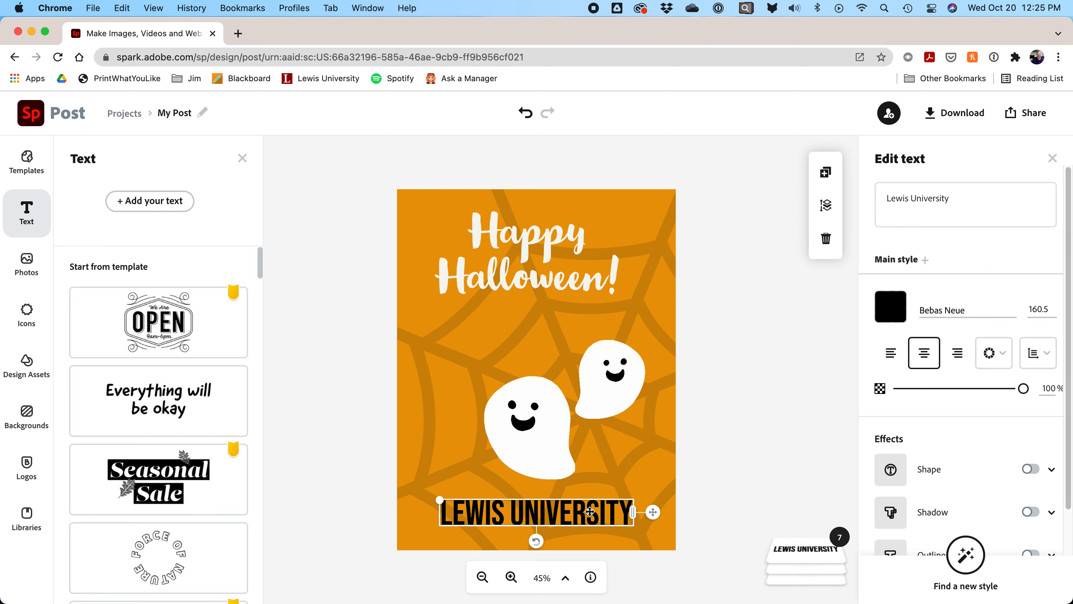
Step: Check the ghost and title elements, then nudge LEWIS UNIVERSITY slightly lower
left_click(730, 493)
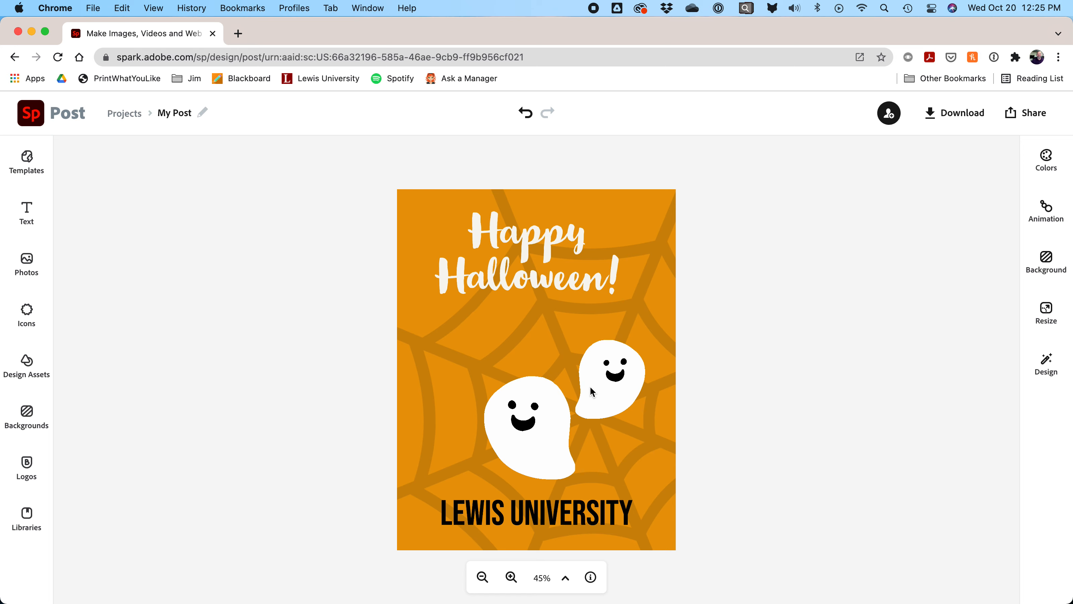
left_click(561, 399)
left_click(549, 235)
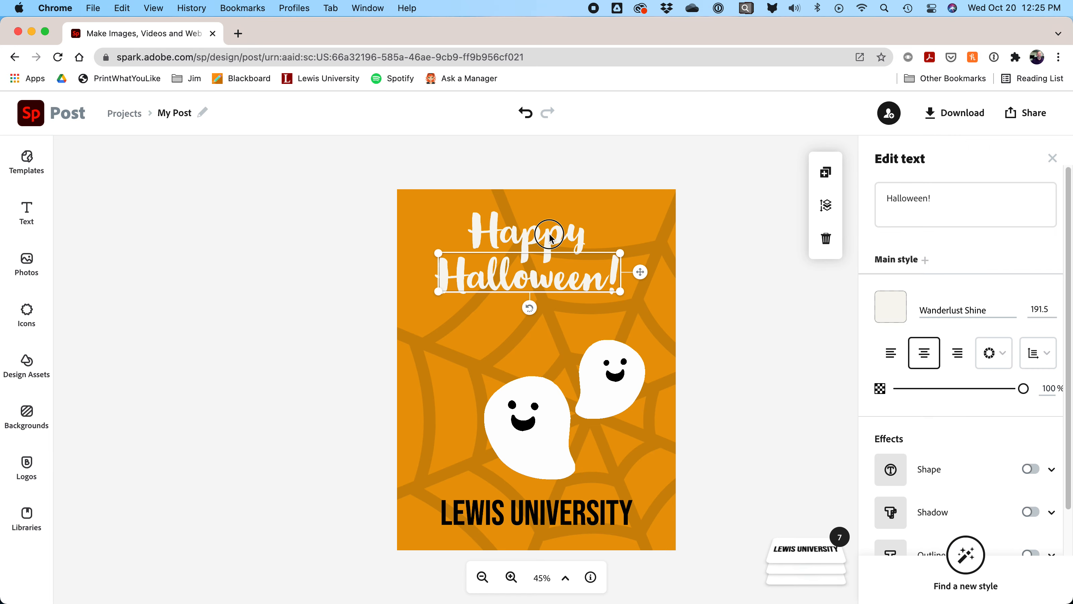
left_click(549, 236)
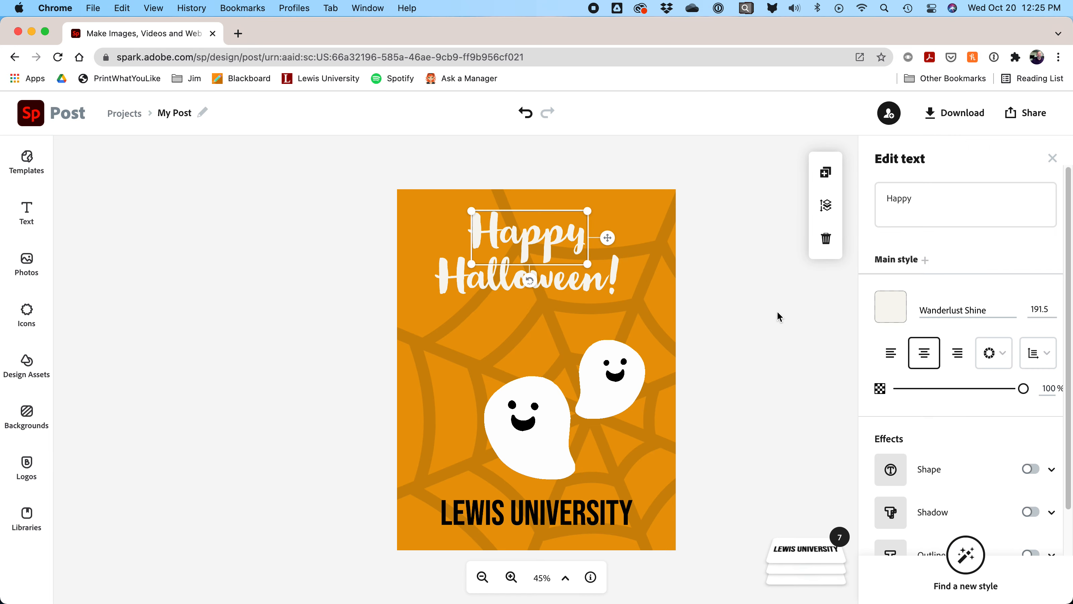
left_click(772, 322)
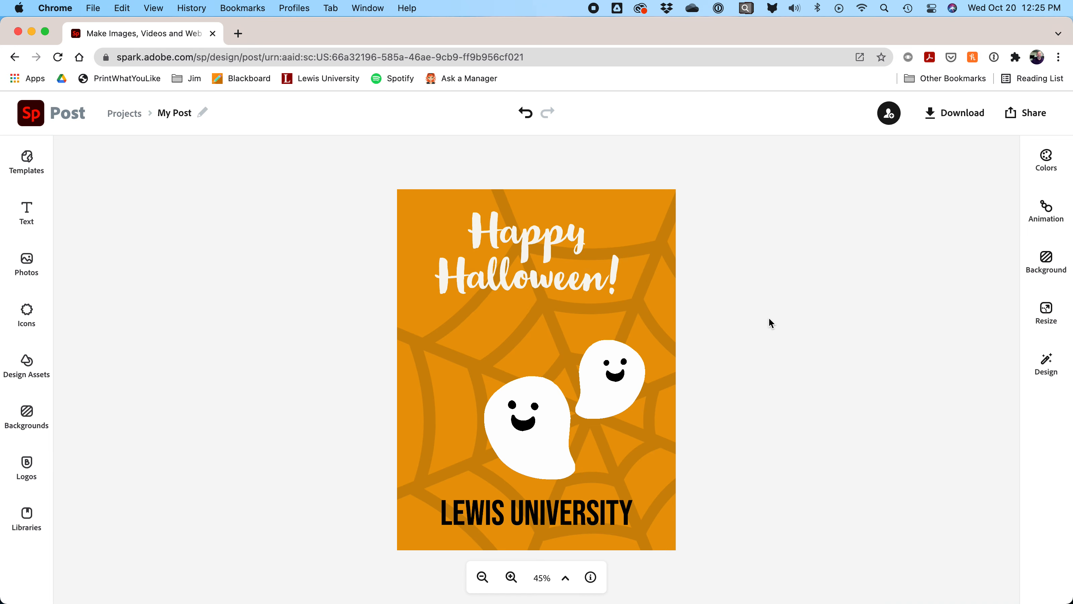
left_click(538, 237)
left_click(577, 284)
left_click(733, 313)
left_click(562, 514)
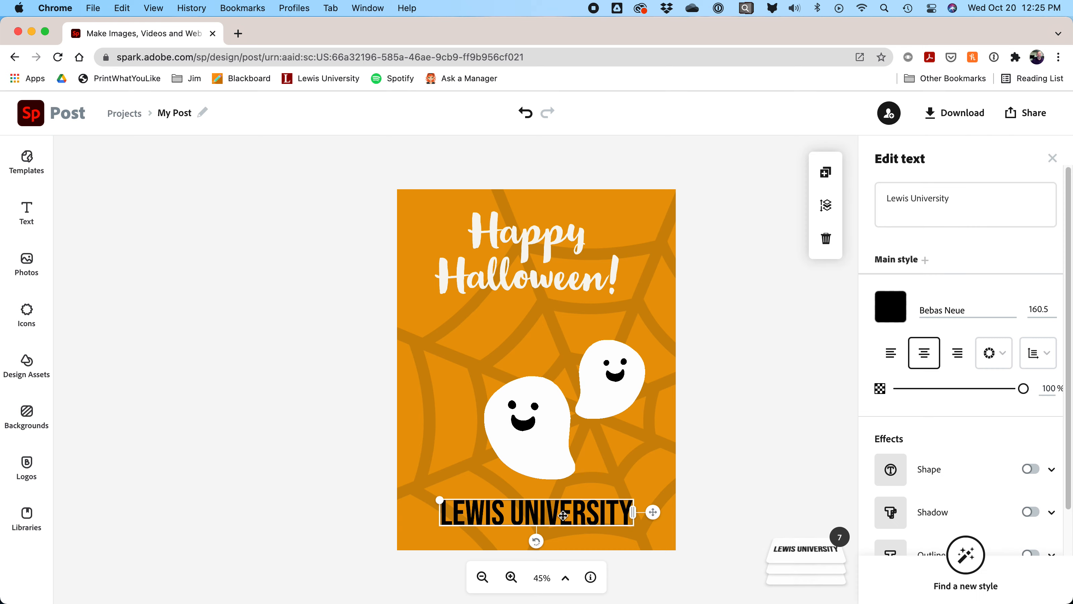
left_click_drag(560, 514, 561, 520)
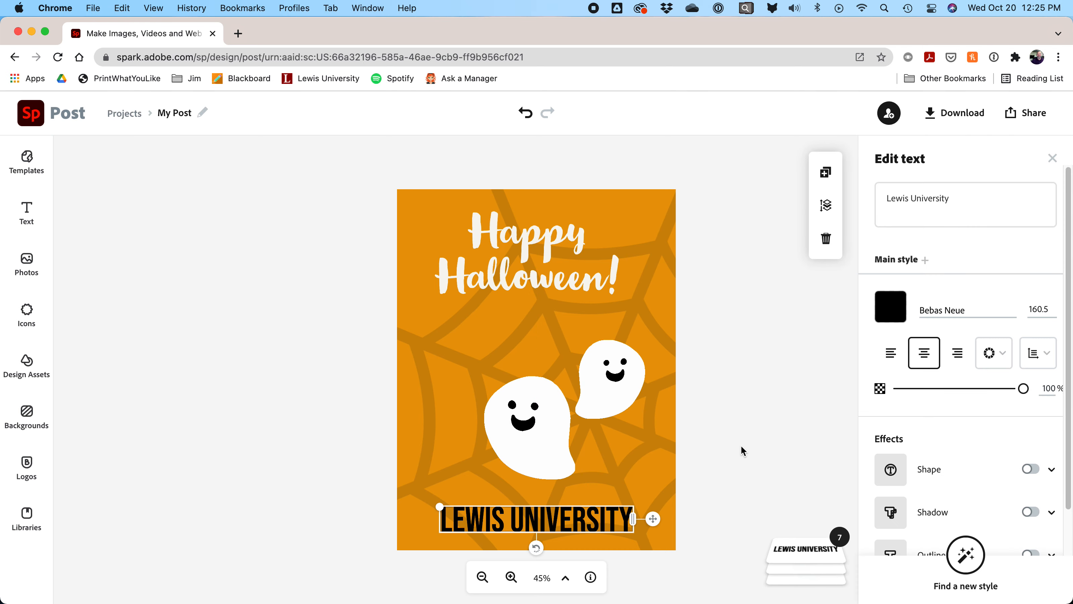
Step: Retitle the project 'HalloweenFlyer', correcting a mistyped letter along the way
left_click(173, 112)
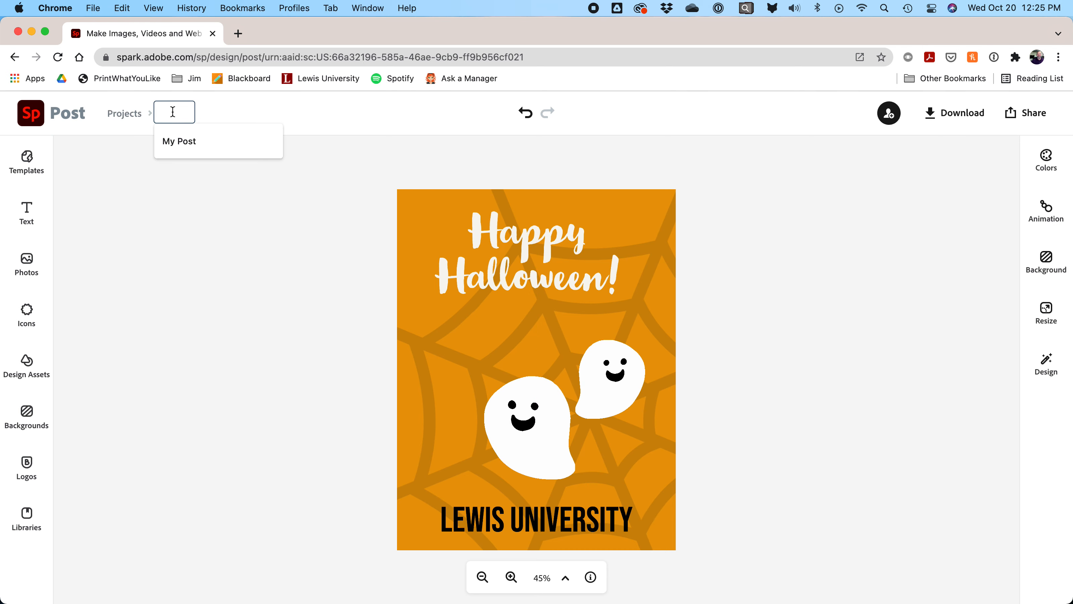
type("How")
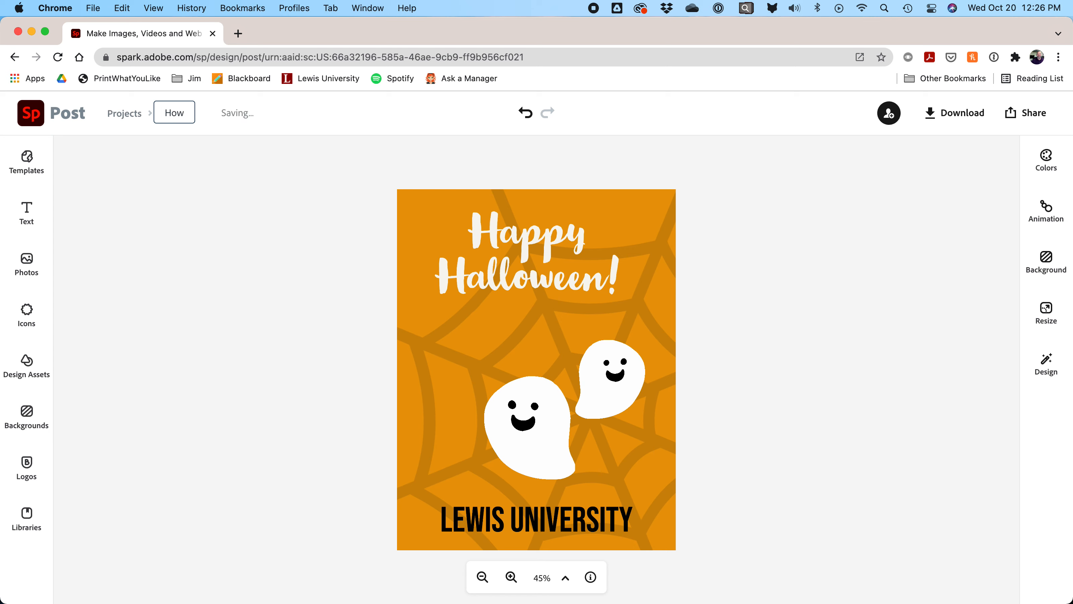
key("BackSpace")
key("BackSpace")
type("alloweenFlyer")
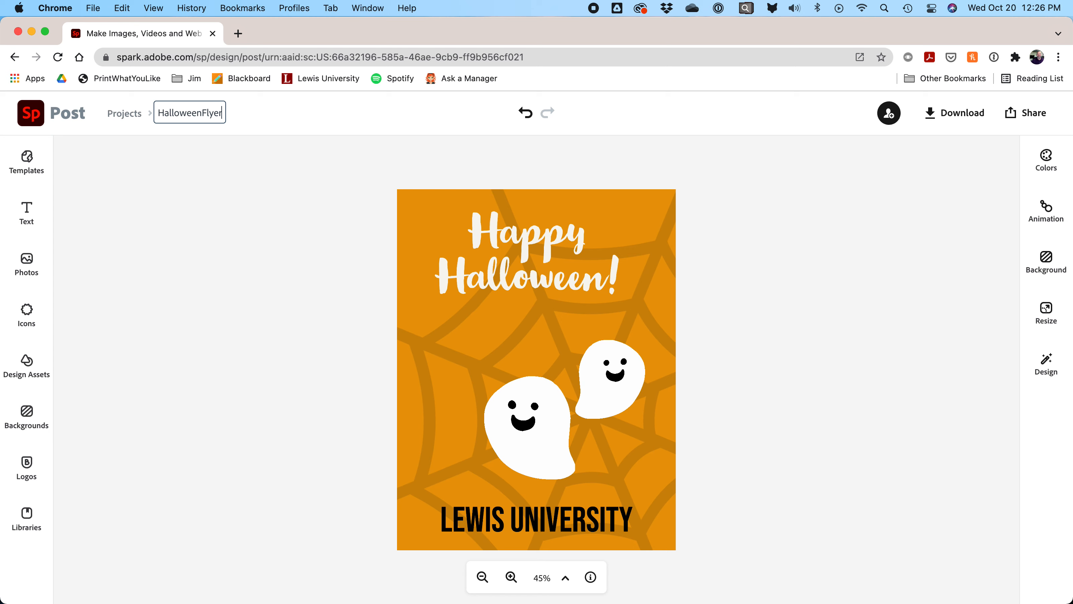
key("Return")
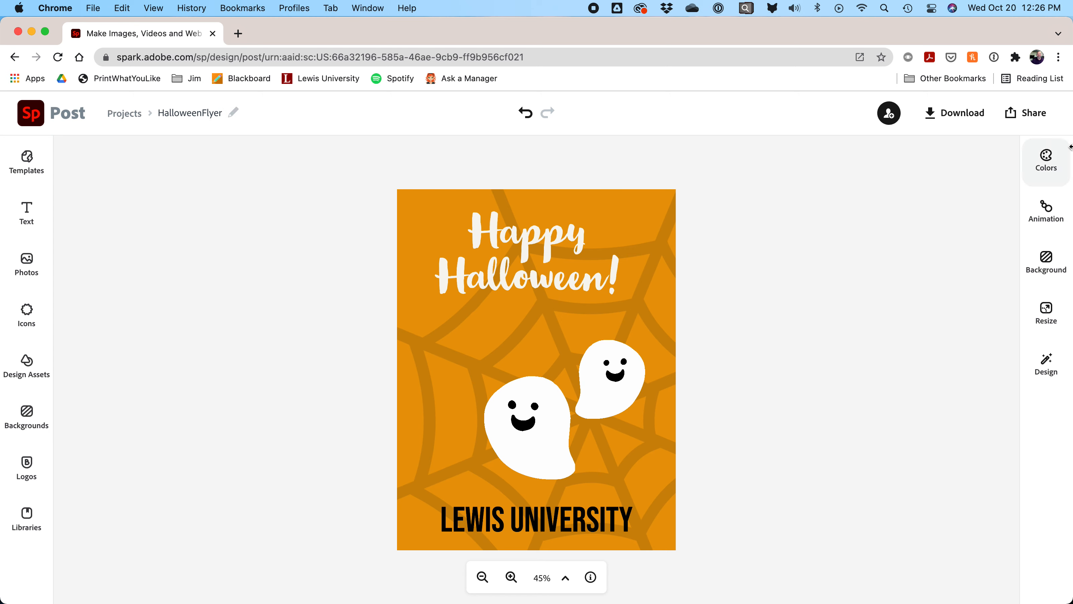
Step: Download the flyer as a JPG named HalloweenFlyer plus date 10/20, then open free photo search
left_click(950, 116)
left_click(913, 167)
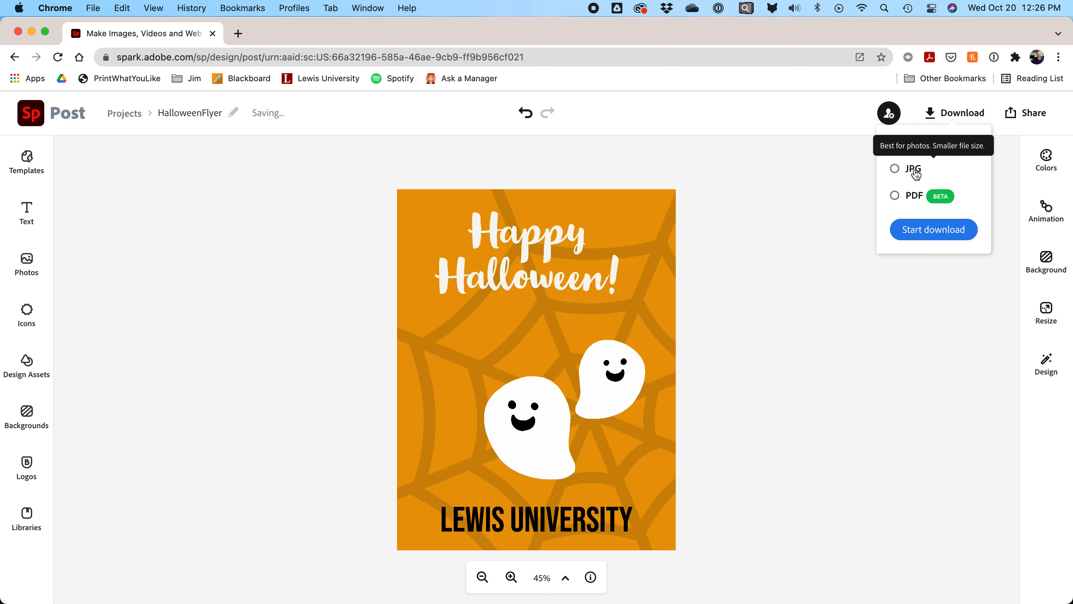
left_click(936, 229)
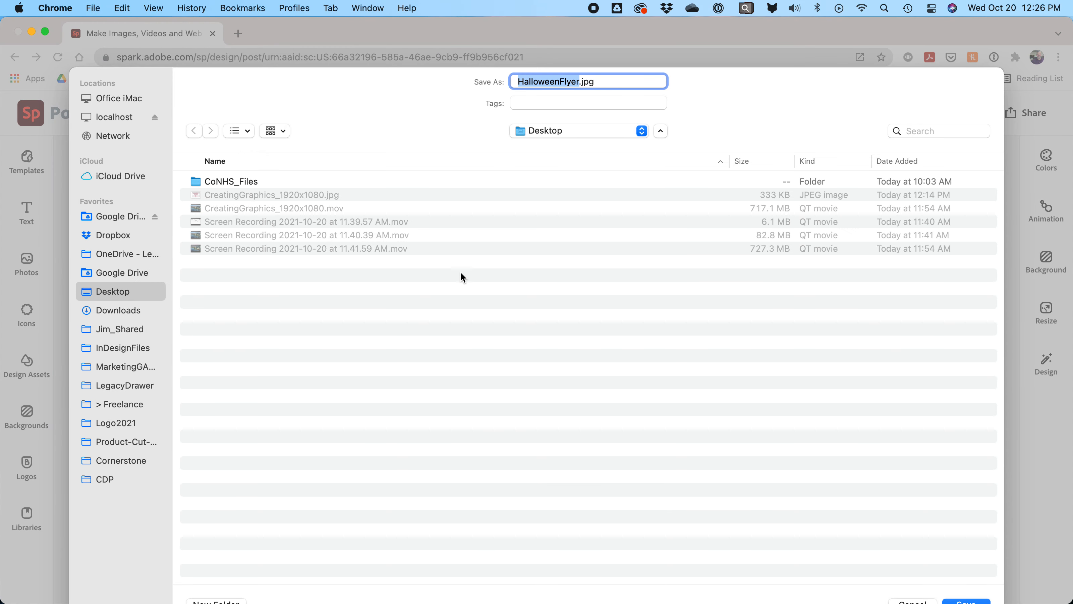
left_click(579, 82)
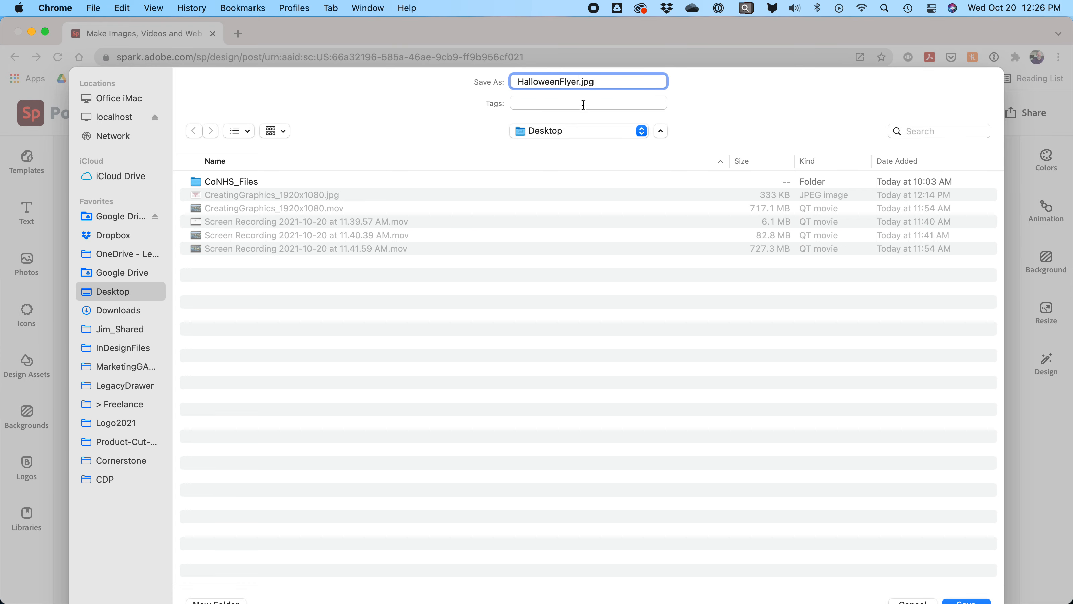
type("10/20")
key("Return")
left_click(43, 265)
left_click(161, 206)
Step: Search free photos for 'halloween' and add the dark bare-tree-and-moon photo to the flyer
type("ha")
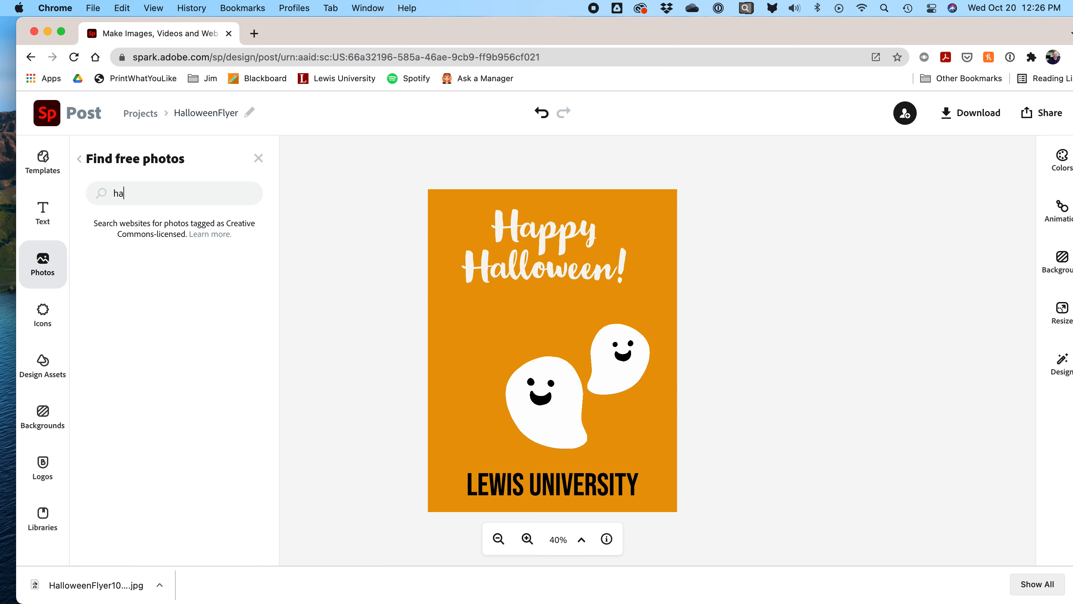
type("lloween")
key("Return")
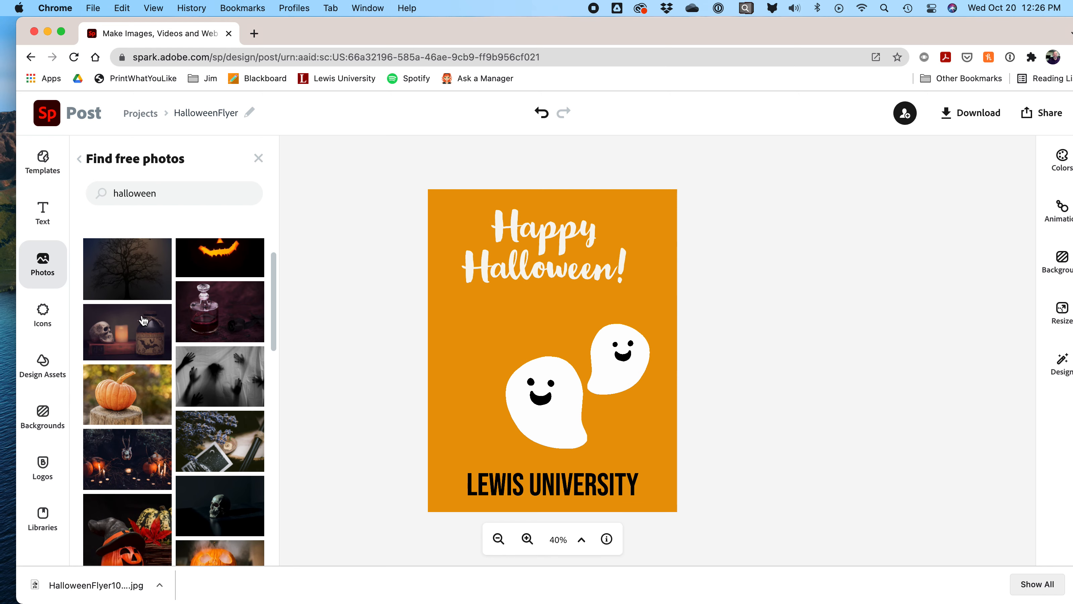
scroll(143, 320, "down", 5)
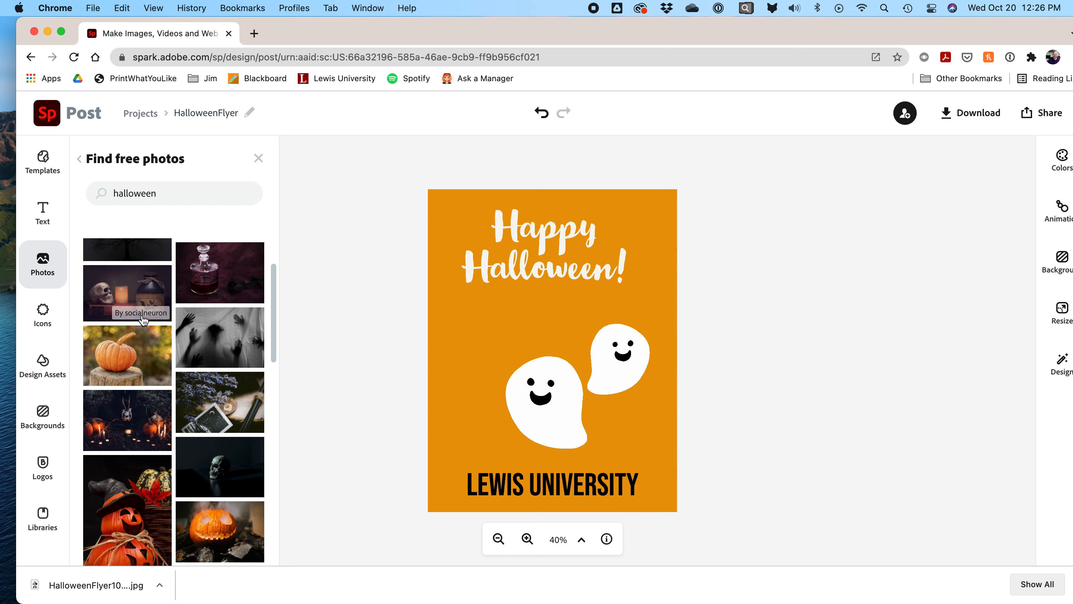
scroll(144, 320, "down", 8)
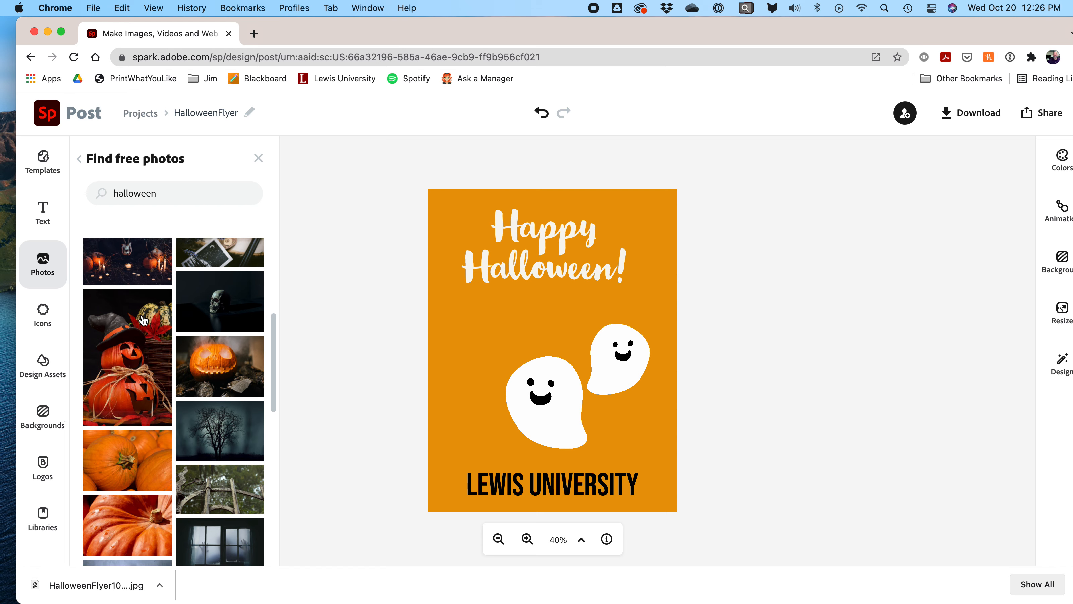
scroll(143, 320, "down", 2)
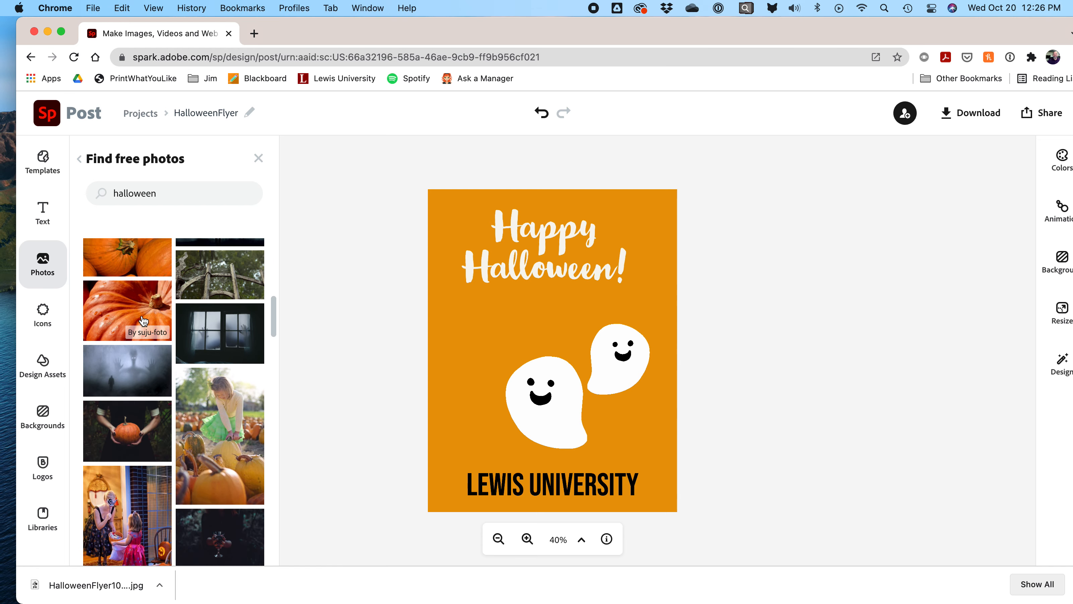
scroll(144, 320, "down", 1)
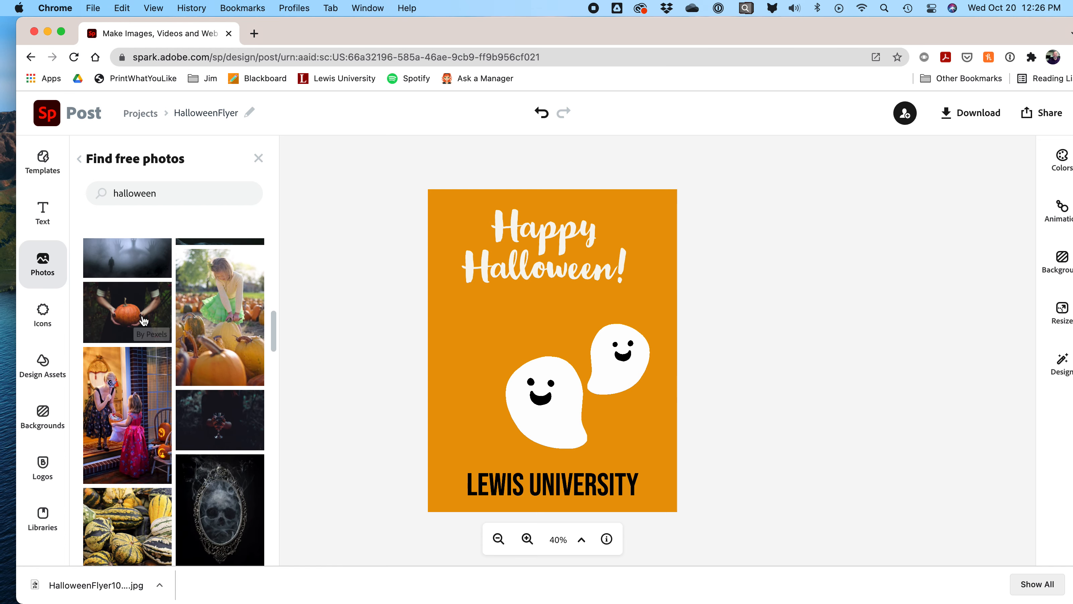
scroll(144, 320, "up", 15)
left_click(143, 305)
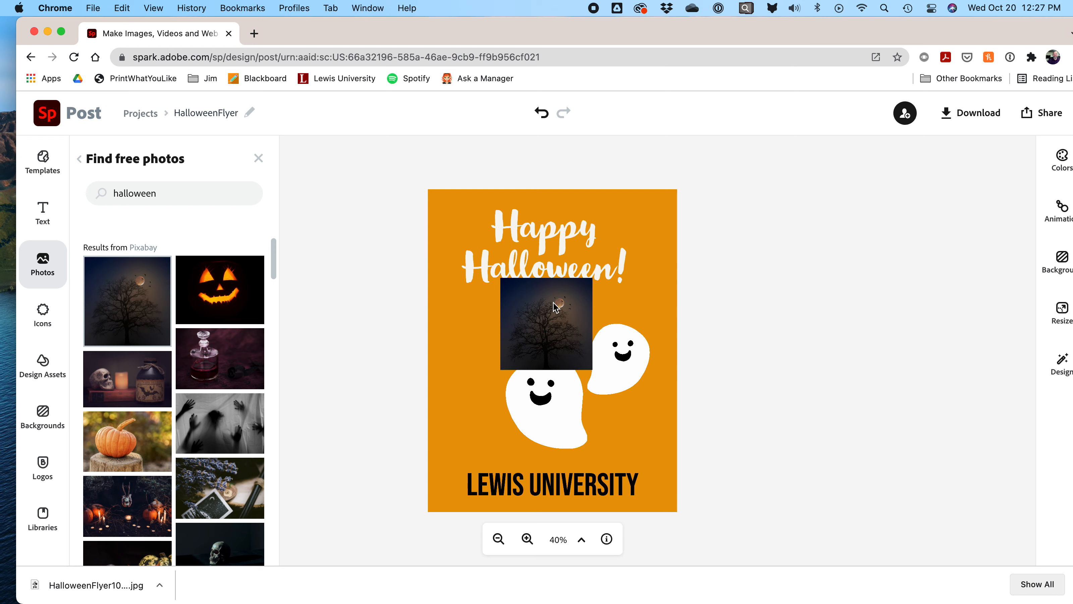
Step: Move and stretch the tree photo to cover the whole flyer canvas
left_click(522, 304)
left_click_drag(522, 304, 449, 212)
left_click_drag(522, 277, 714, 558)
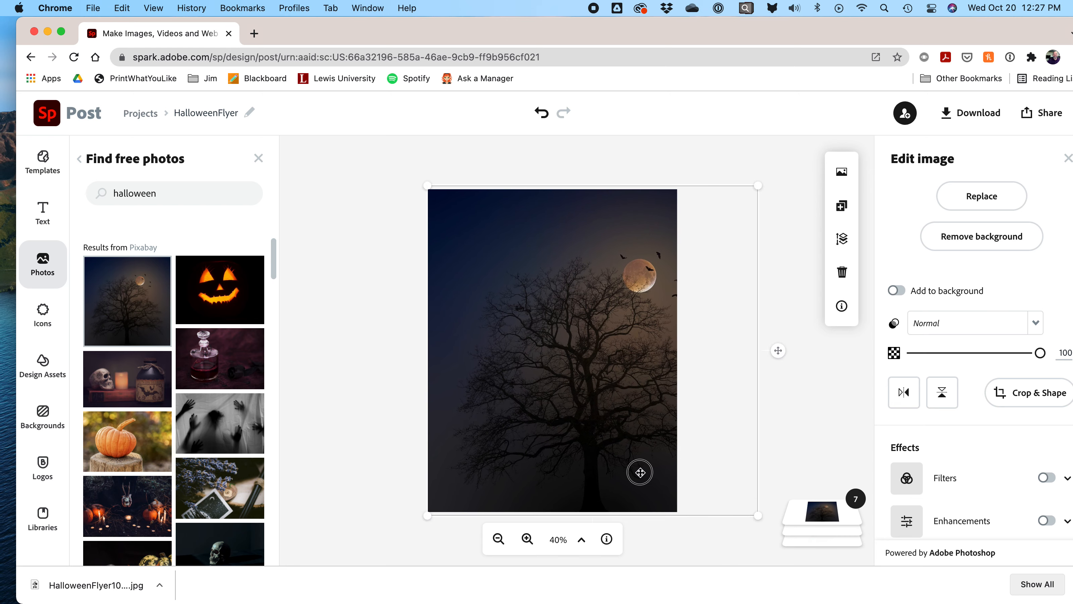
left_click_drag(640, 472, 621, 472)
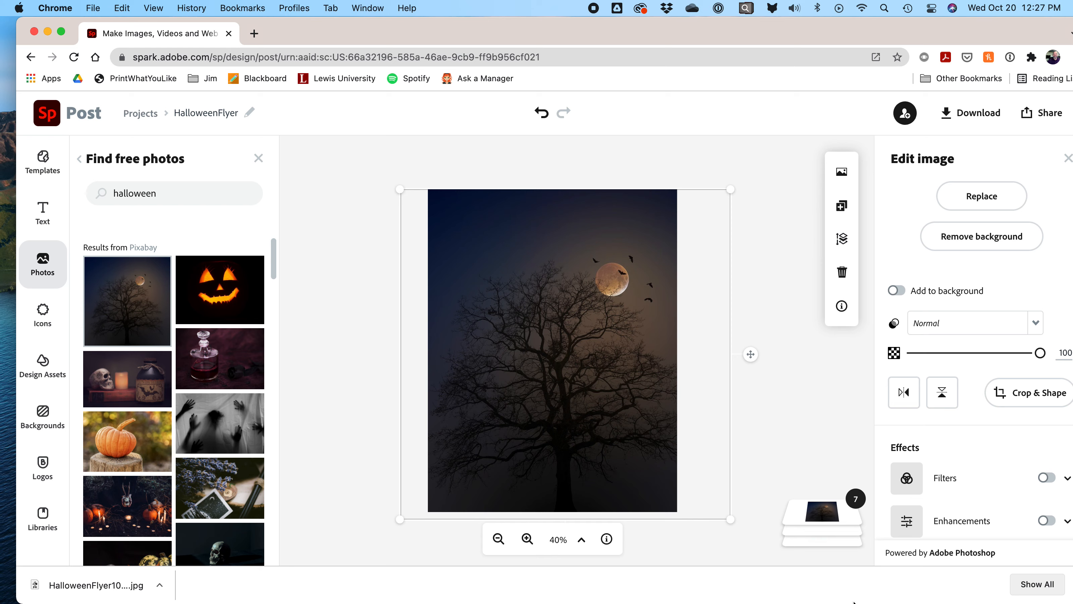
Step: Reorder the layers so the tree photo sits behind the title, ghosts and text
left_click(815, 531)
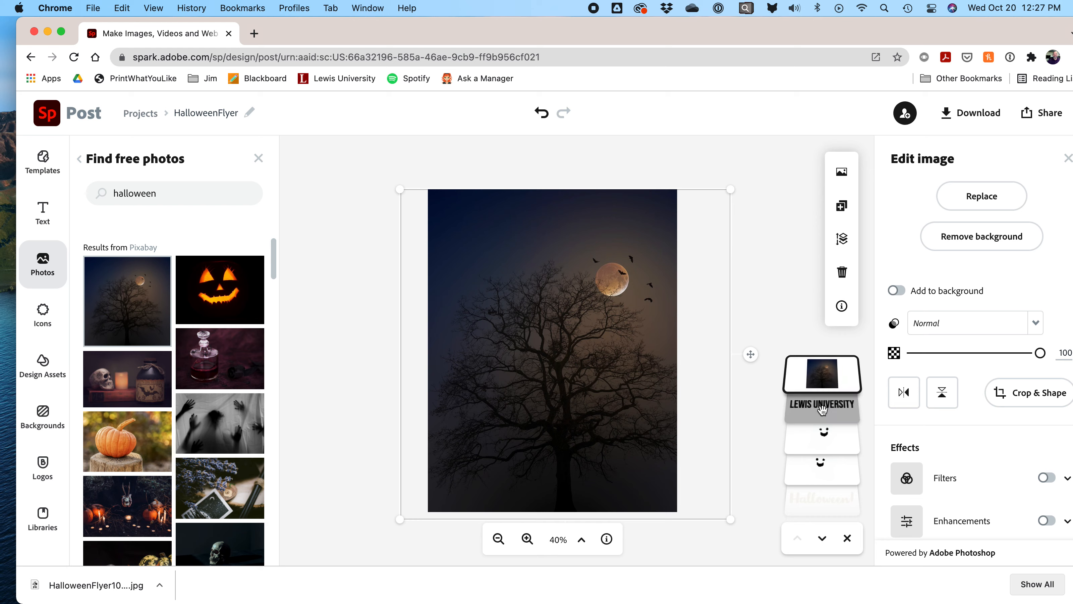
left_click_drag(823, 439, 821, 462)
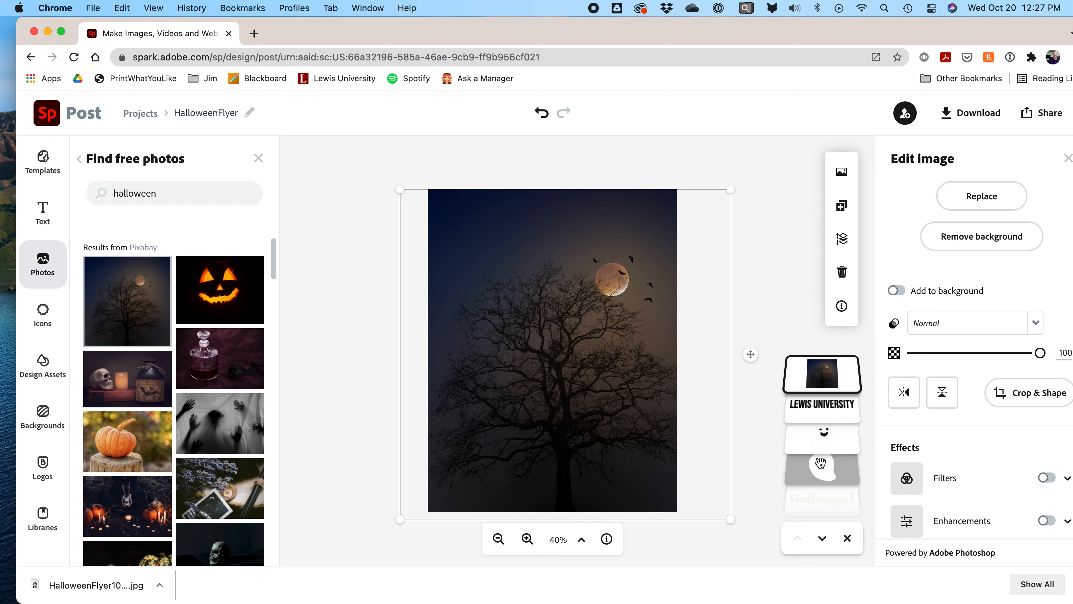
left_click_drag(821, 374, 824, 469)
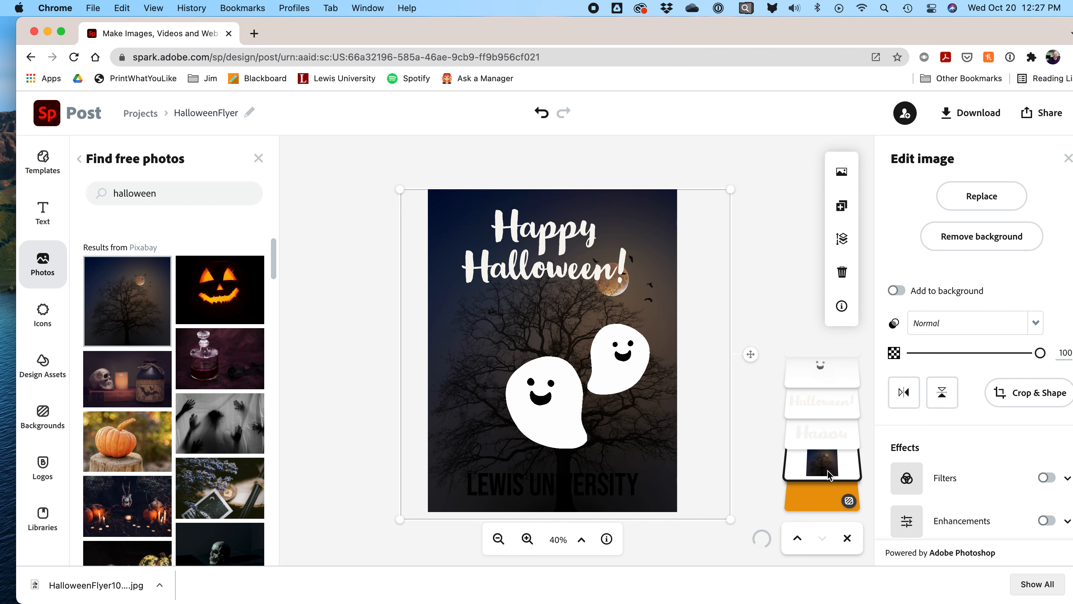
left_click(750, 261)
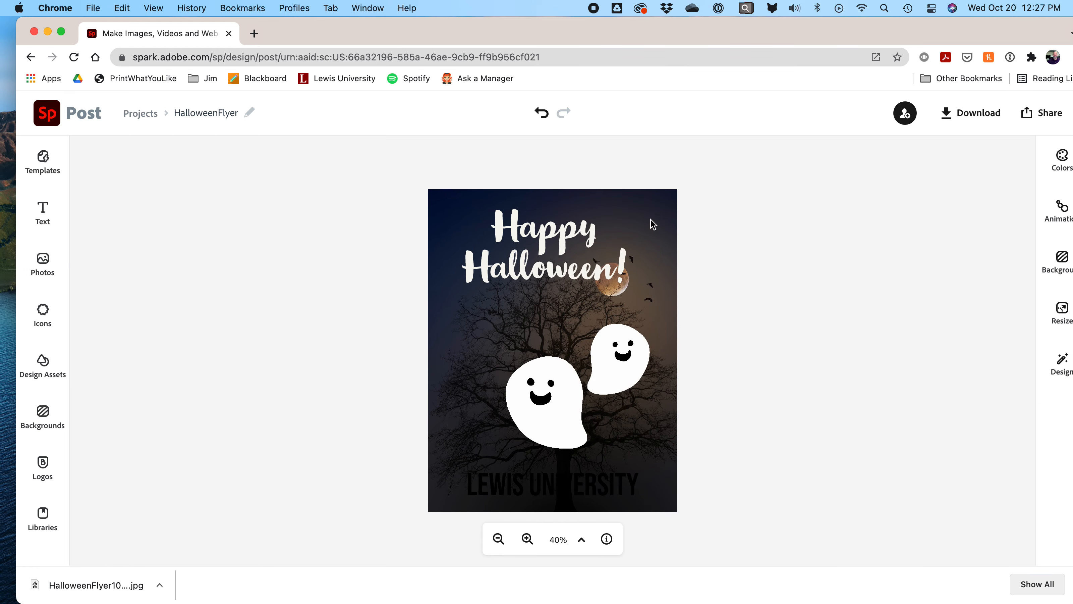
left_click(558, 490)
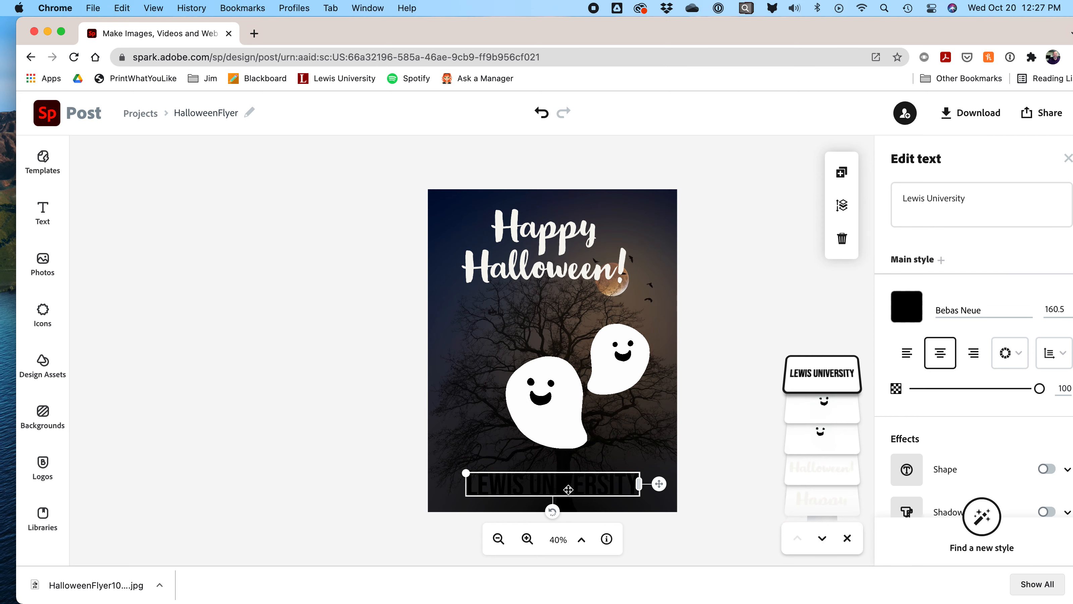
Step: Turn the LEWIS UNIVERSITY text pure white (#FFFFFF)
left_click(908, 310)
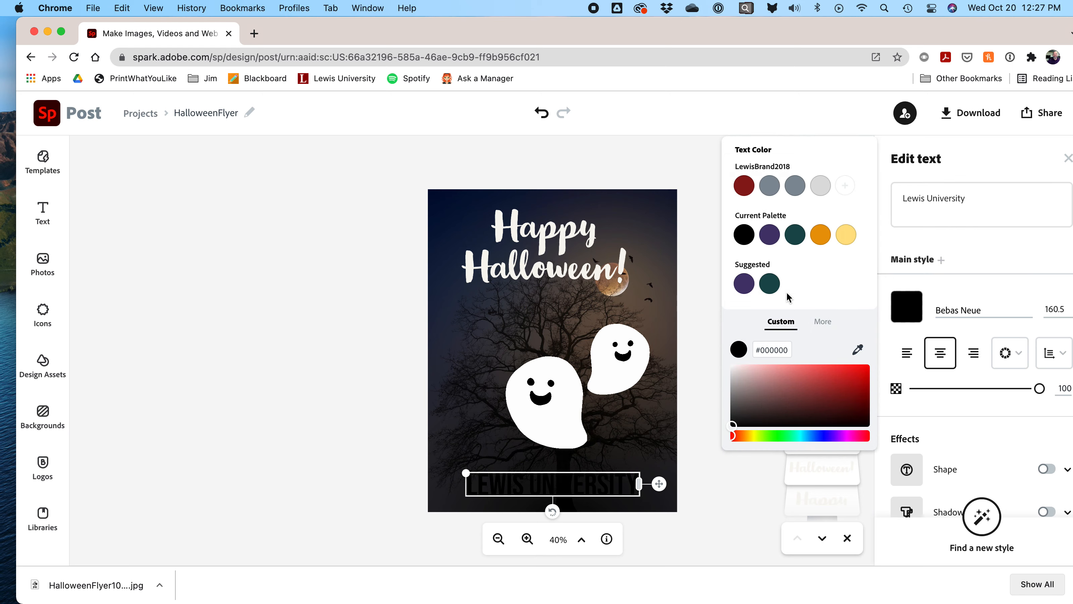
left_click(729, 369)
left_click_drag(730, 369, 729, 360)
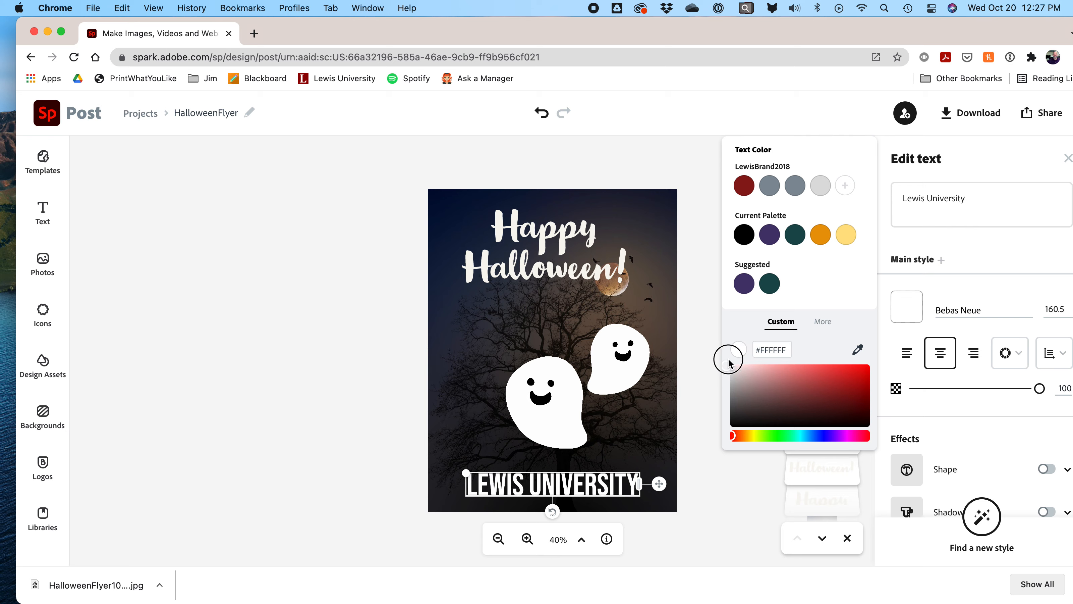
left_click(696, 149)
left_click(709, 166)
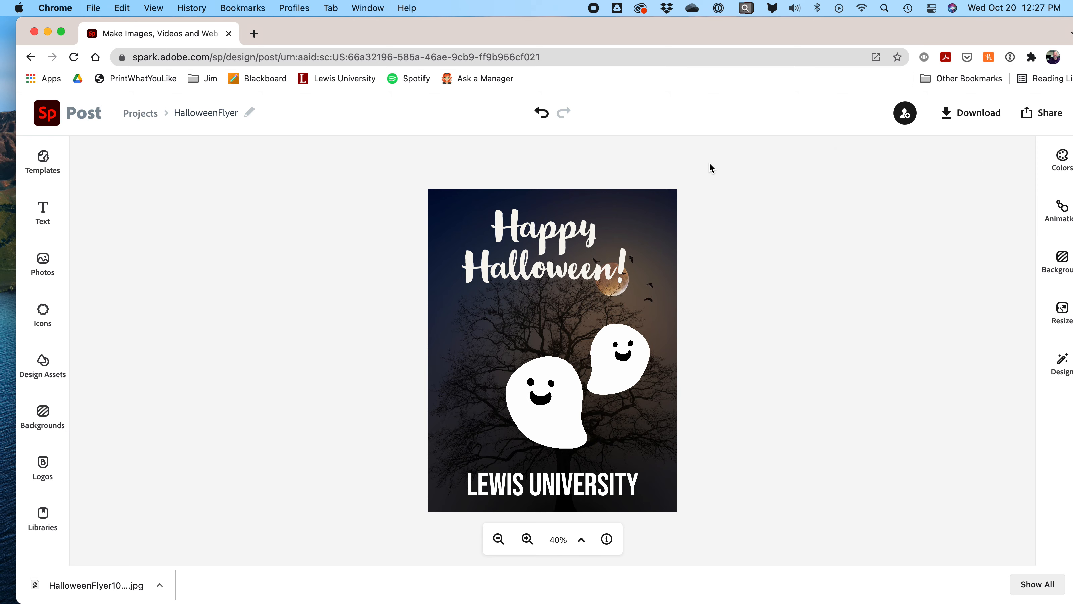
Step: Undo an accidental move of the background photo and test its opacity, keeping it at 100
left_click(662, 197)
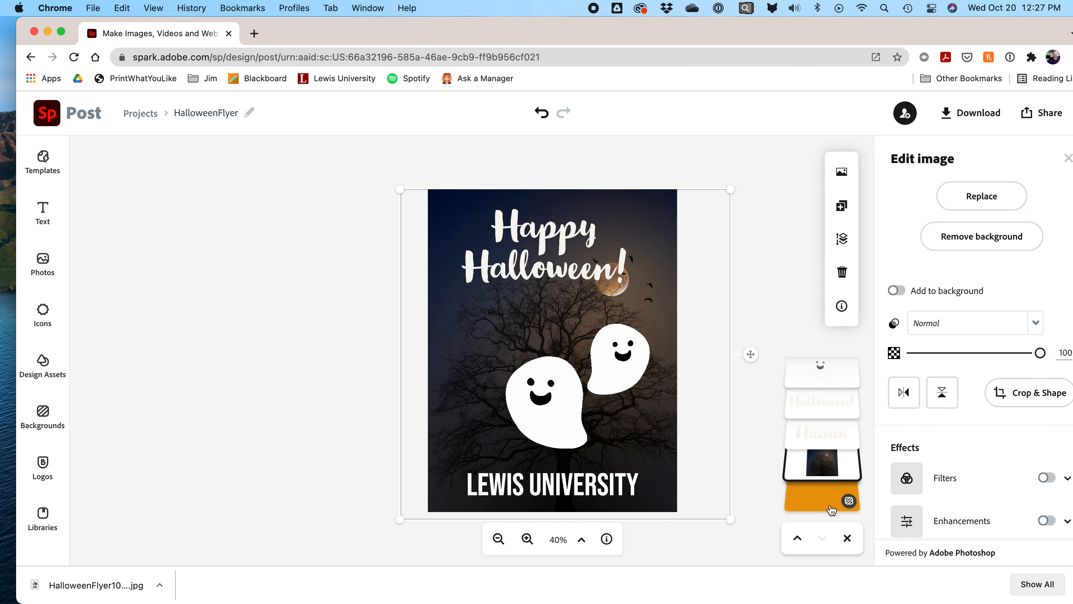
left_click_drag(657, 202, 708, 266)
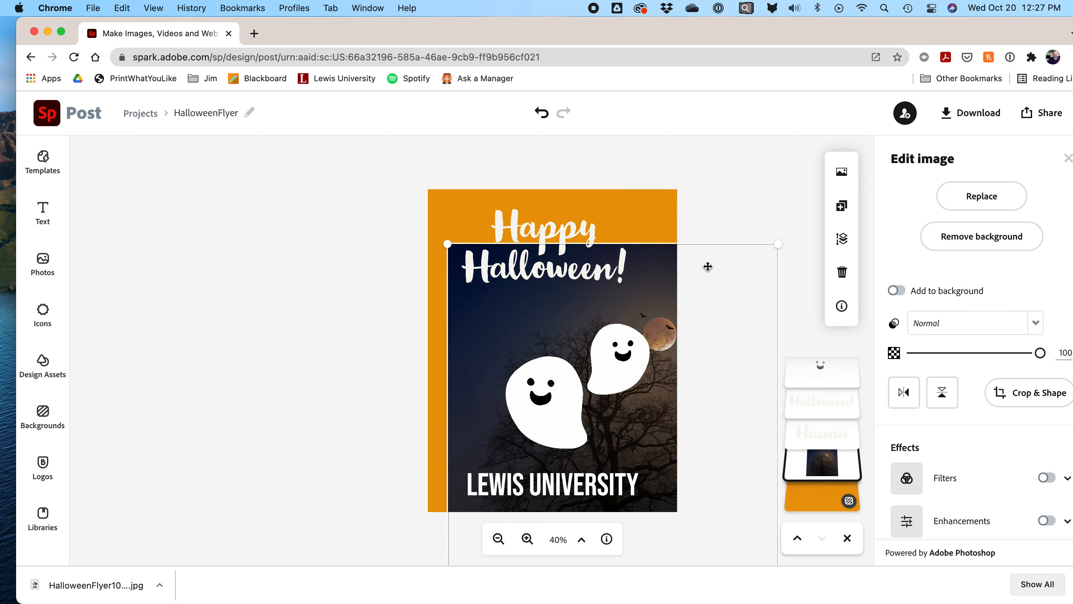
key("super+z")
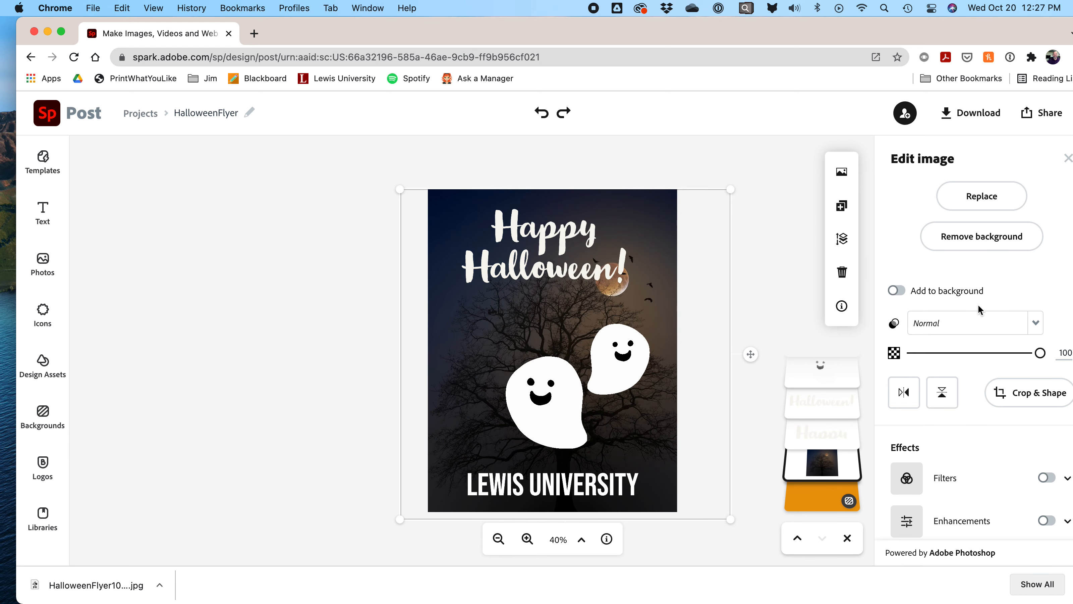
left_click_drag(1039, 354, 1063, 359)
Step: Nudge the background tree photo slightly upward
left_click(753, 213)
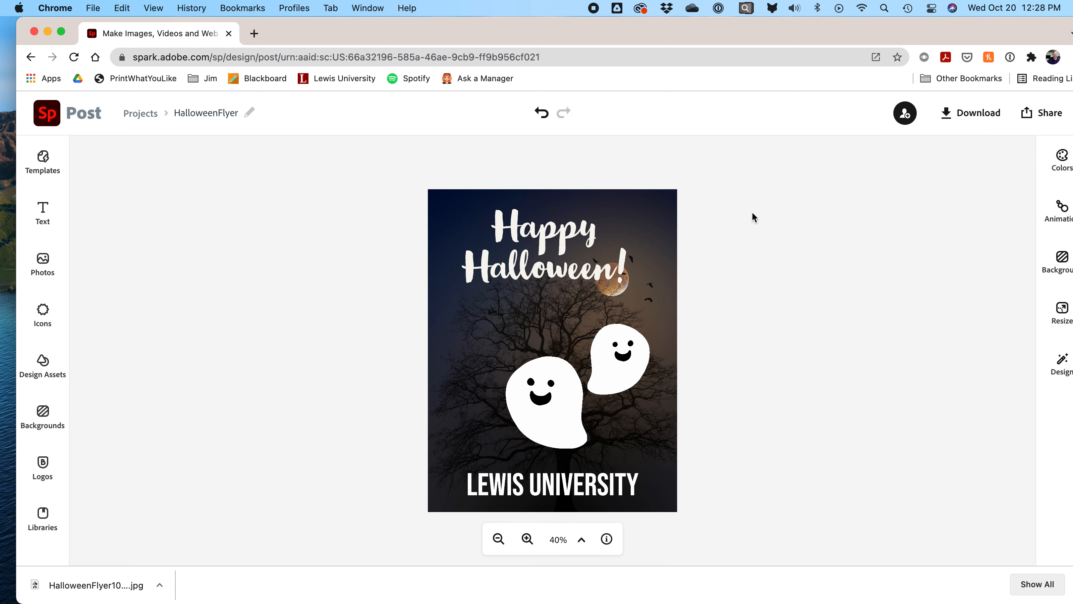
left_click(651, 206)
left_click_drag(650, 206, 652, 203)
key("Escape")
Step: Centre Happy and Halloween! on the flyer's centre line and shift the left ghost right
left_click(528, 235)
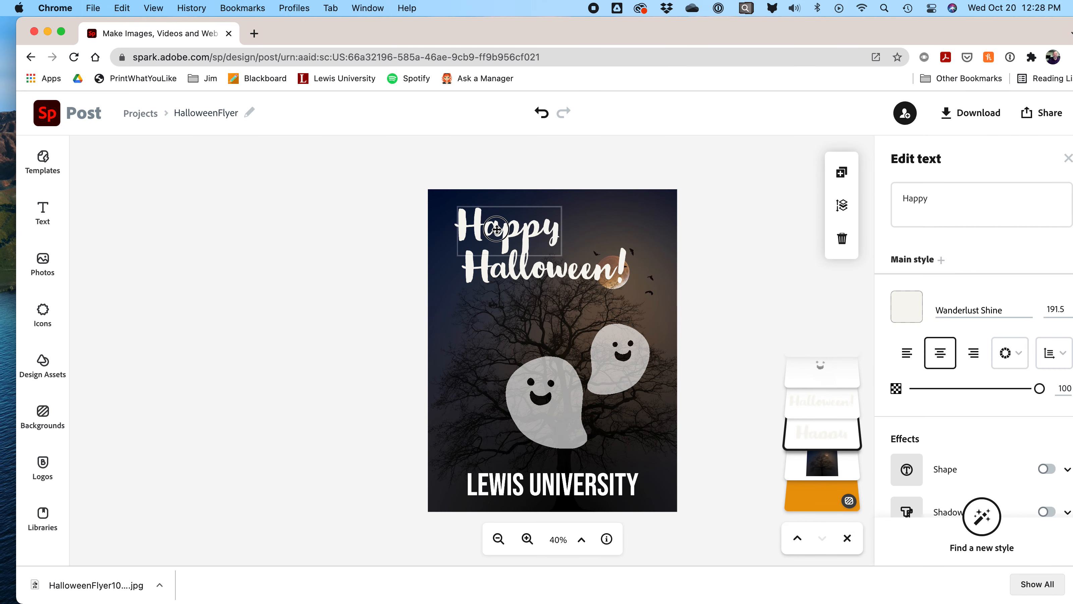
mouse_move(590, 281)
left_mouse_down()
mouse_move(563, 273)
mouse_move(603, 274)
mouse_move(595, 281)
left_mouse_up()
left_click_drag(541, 237, 582, 245)
left_click(799, 271)
left_click_drag(564, 376, 622, 375)
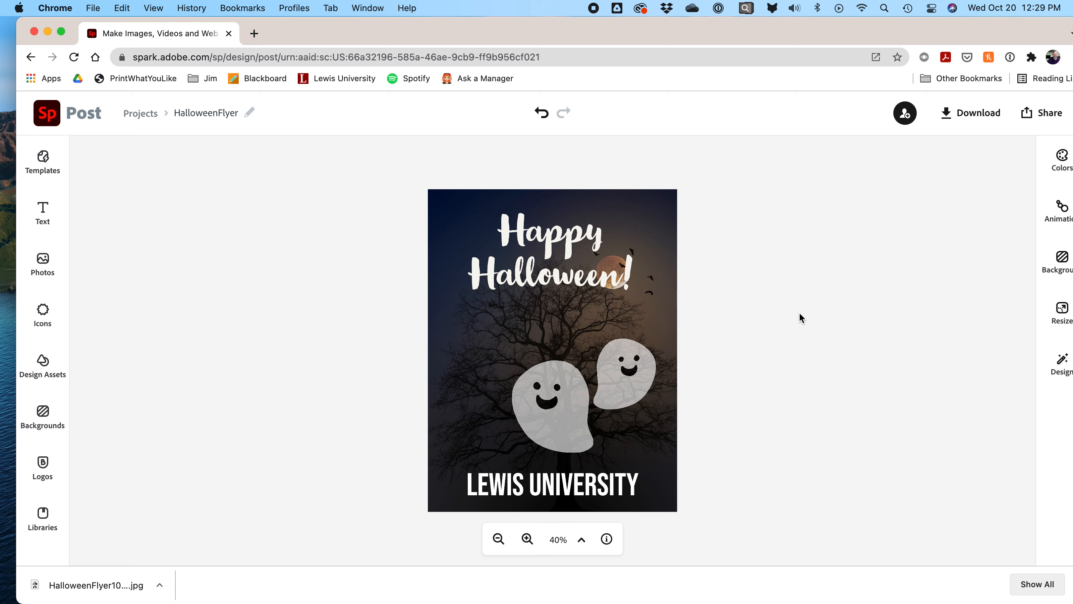
Step: Search icons for 'rectangle' and place a filled teal rectangle below the Halloween! title
left_click(242, 234)
left_click(43, 312)
type("circle")
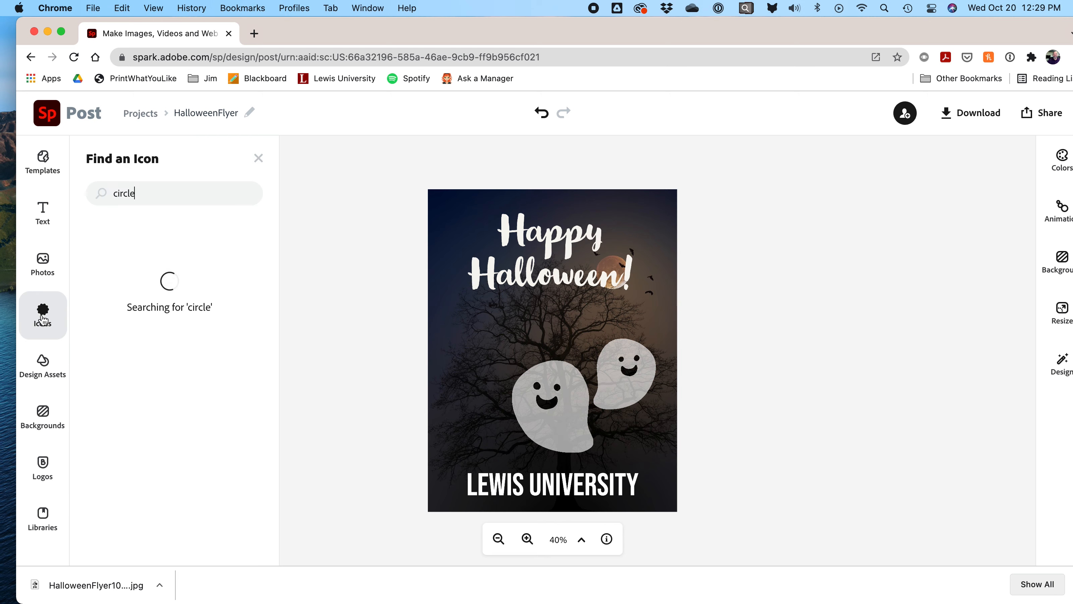
left_click(93, 193)
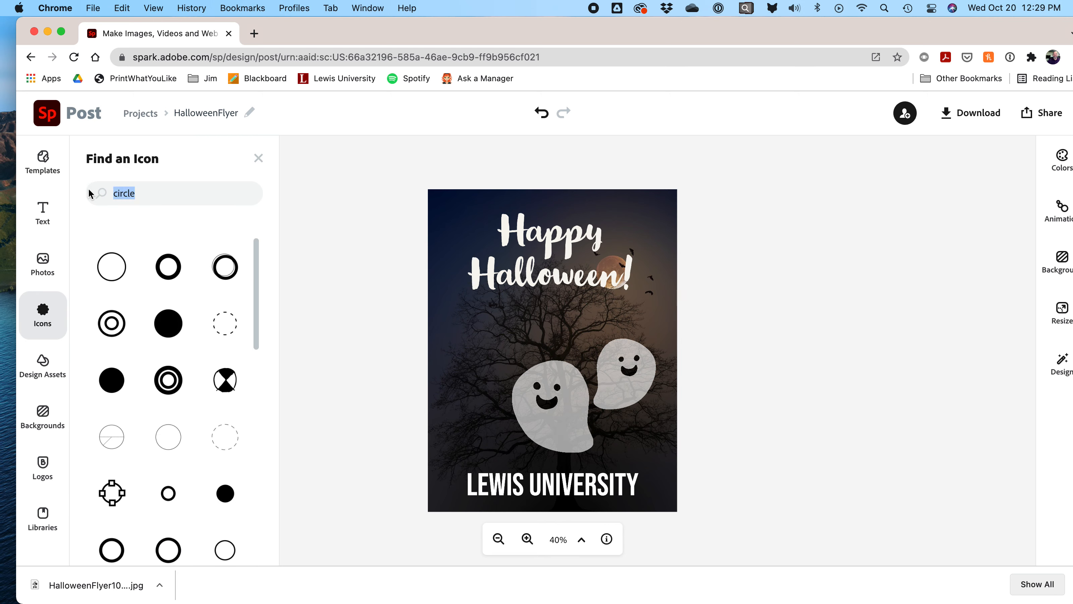
type("rectangle")
key("Return")
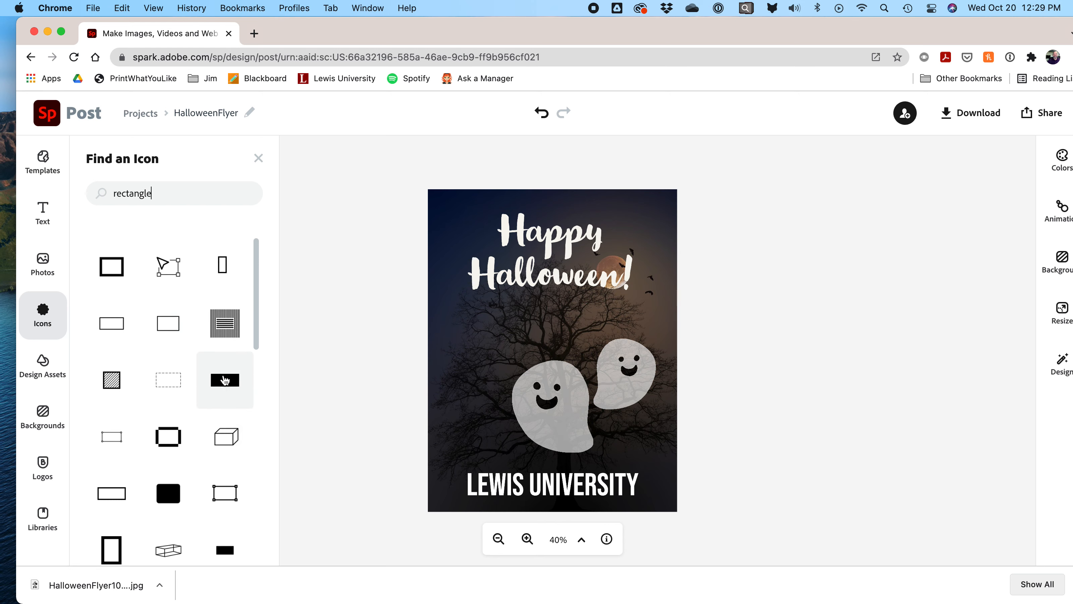
left_click(225, 382)
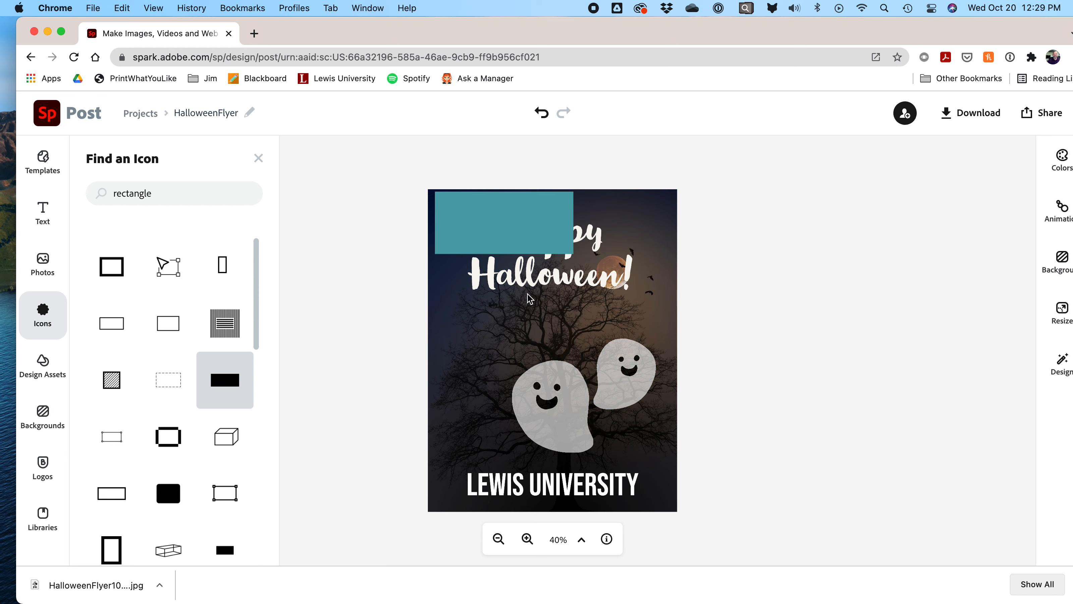
left_click_drag(526, 242, 530, 316)
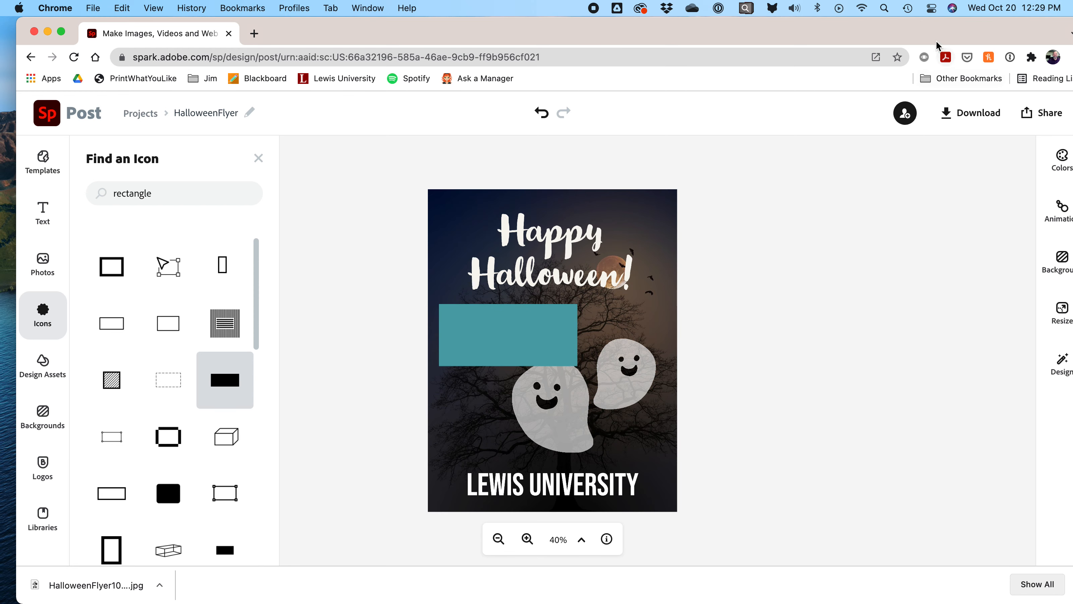
left_click_drag(933, 31, 893, 28)
Step: Recolour the rectangle orange, widen it into a bar, and layer it behind LEWIS UNIVERSITY
left_click(547, 353)
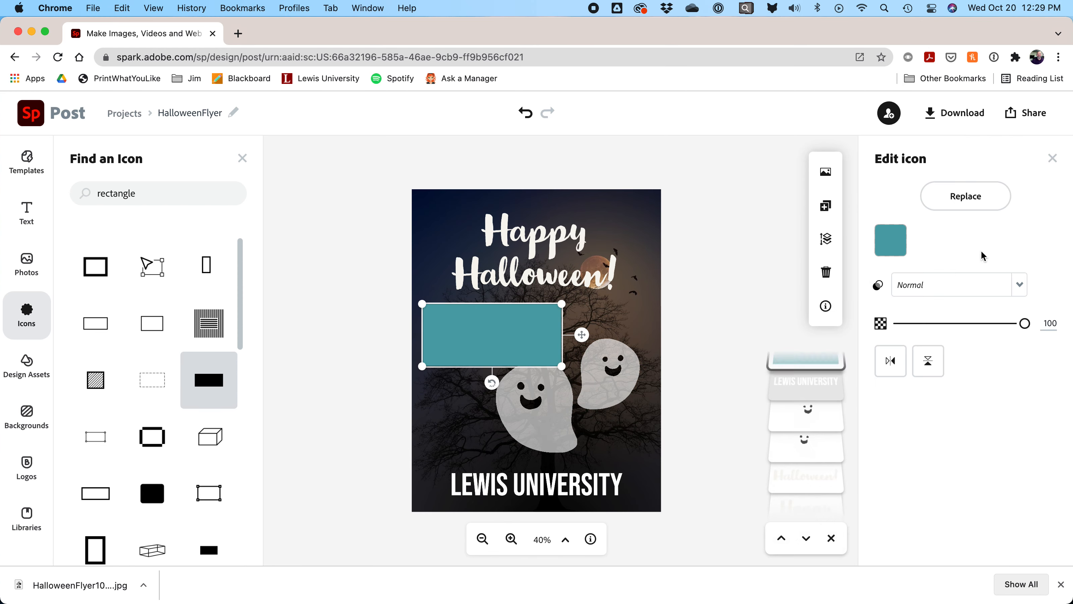
left_click(899, 247)
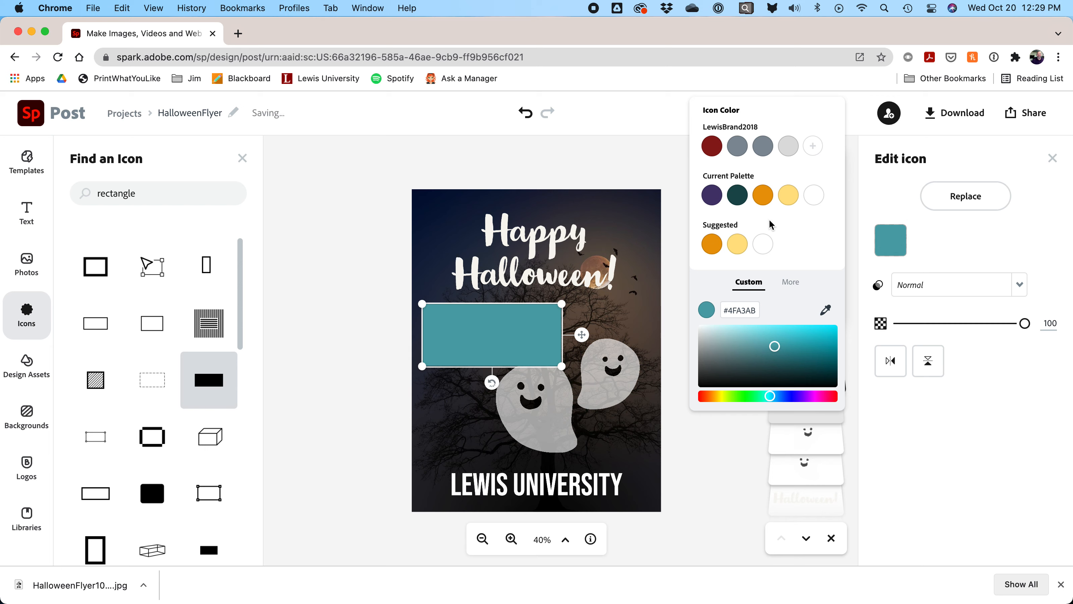
left_click(763, 195)
left_click_drag(561, 367, 599, 484)
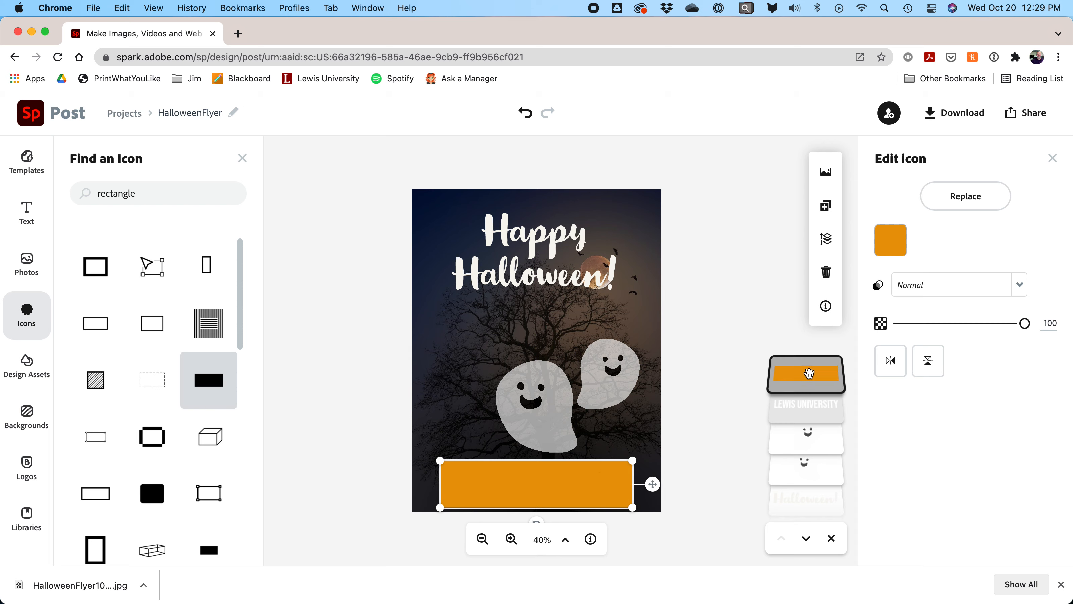
left_click_drag(809, 380, 807, 419)
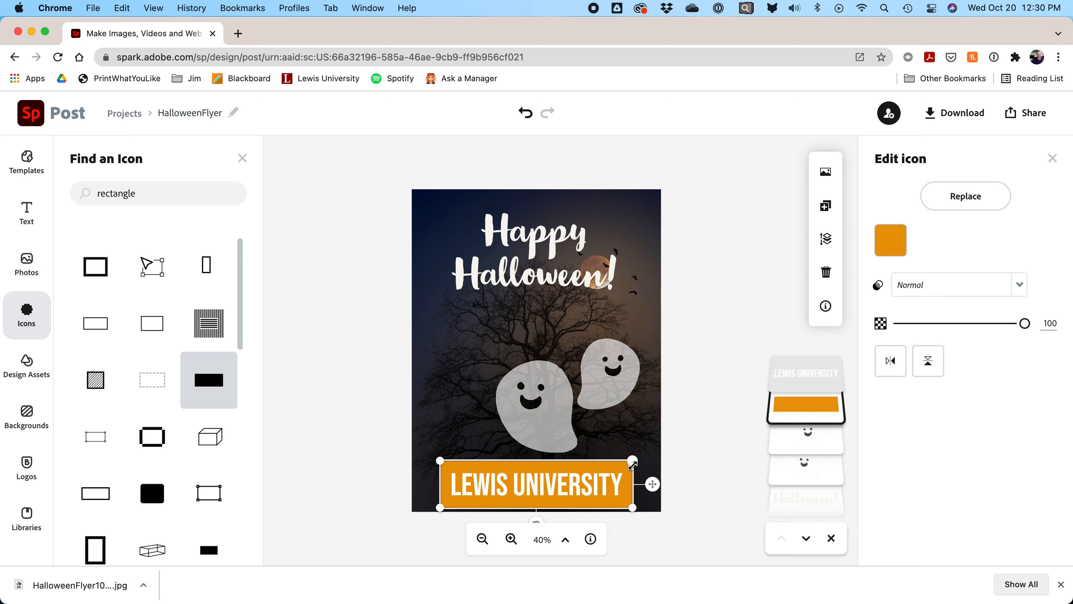
Step: Make LEWIS UNIVERSITY black at font size 140, shifted left on the bar
left_click(571, 483)
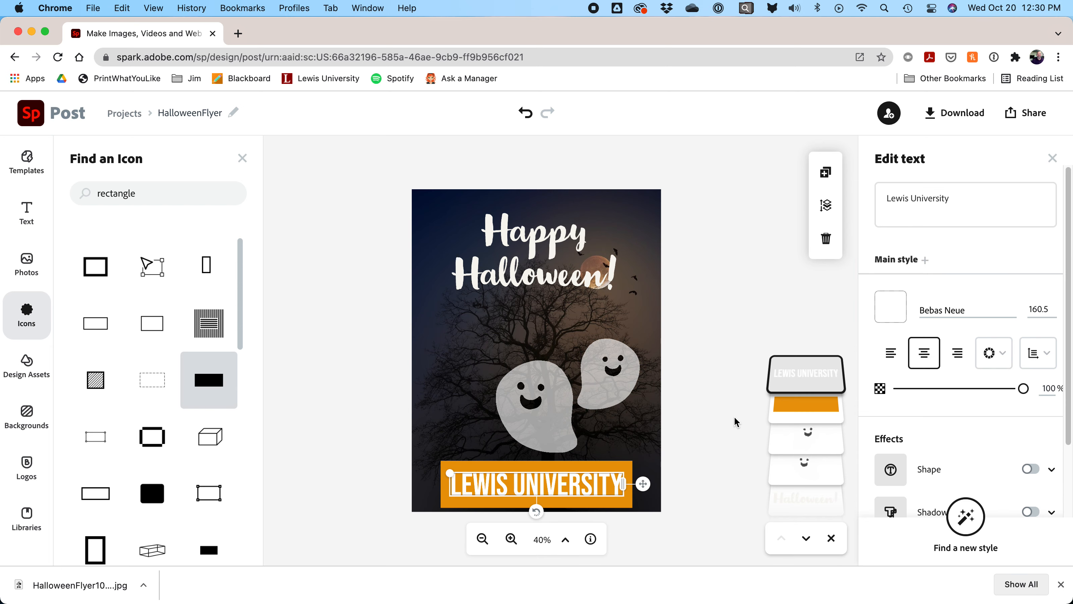
left_click(891, 306)
left_click_drag(737, 376, 870, 444)
left_click(696, 351)
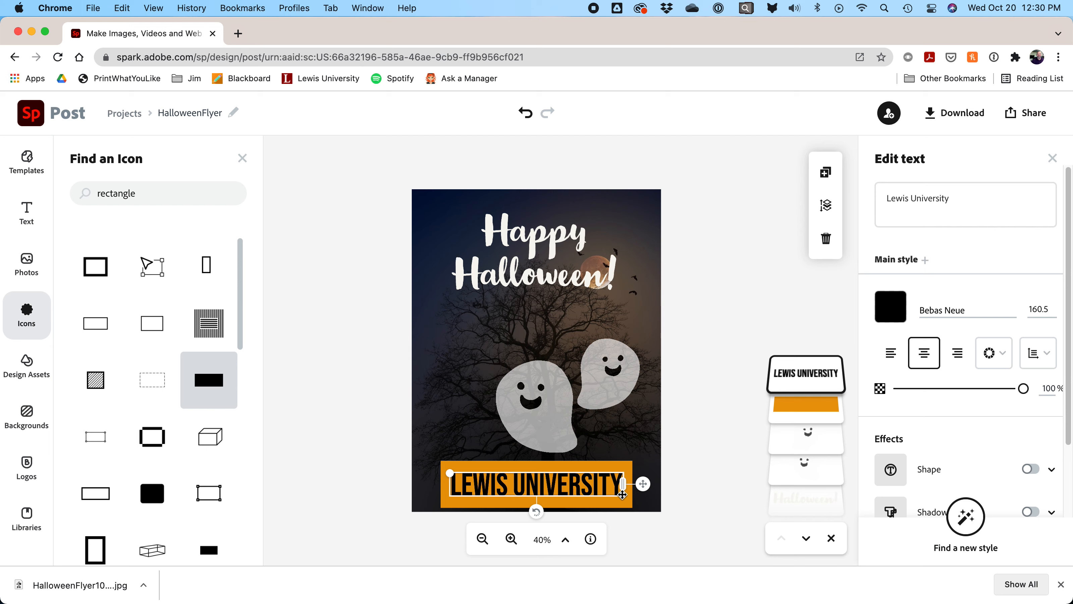
left_click_drag(621, 493, 593, 485)
left_click_drag(1043, 308, 1072, 308)
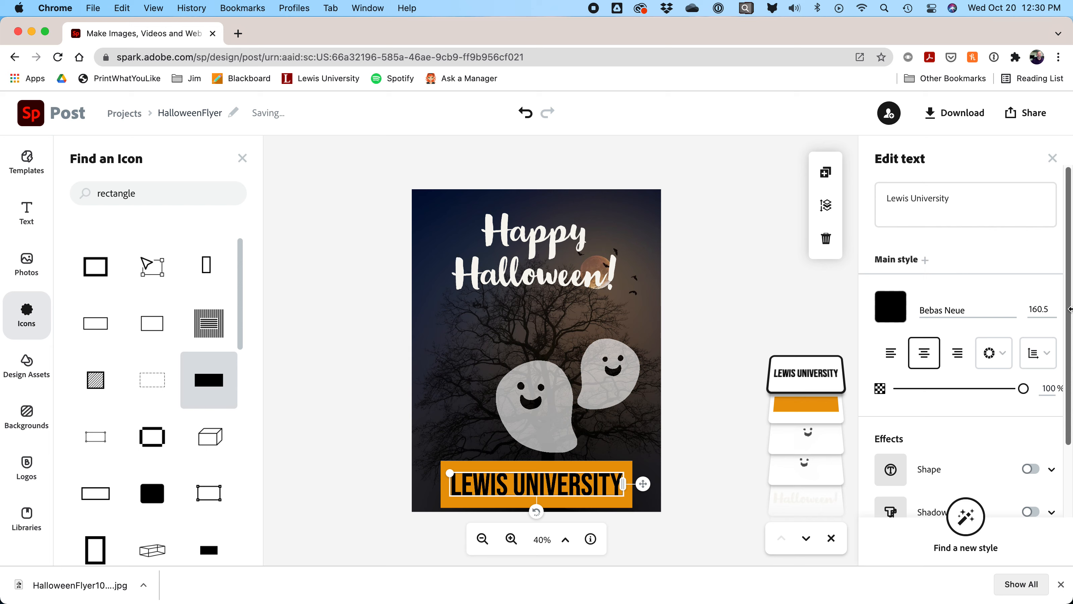
left_click(1033, 308)
type("140")
key("Return")
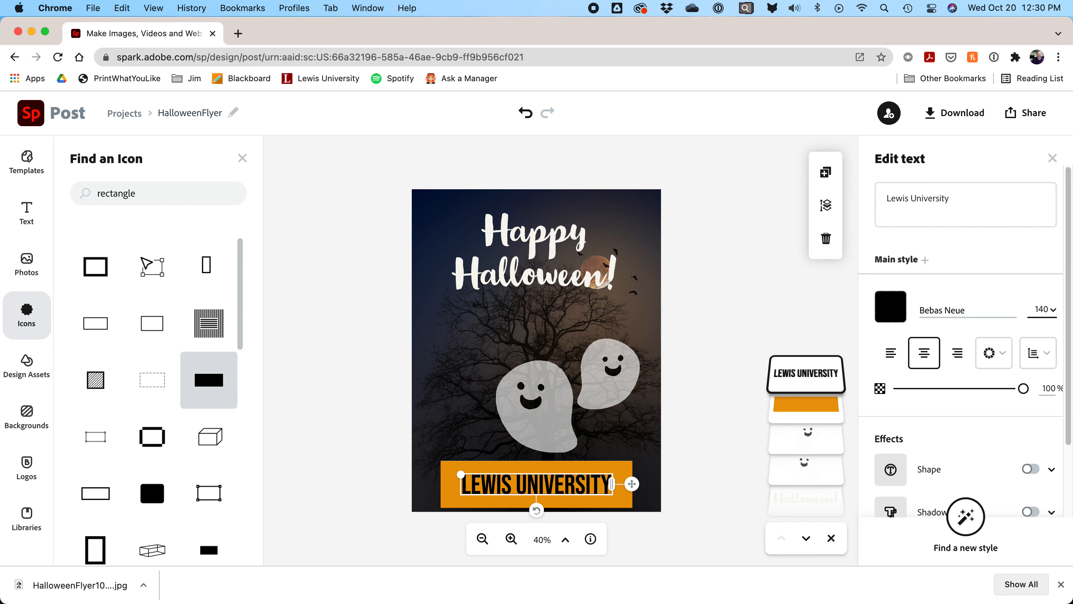
Step: Make the orange bar shorter and nudge it down slightly
left_click(613, 466)
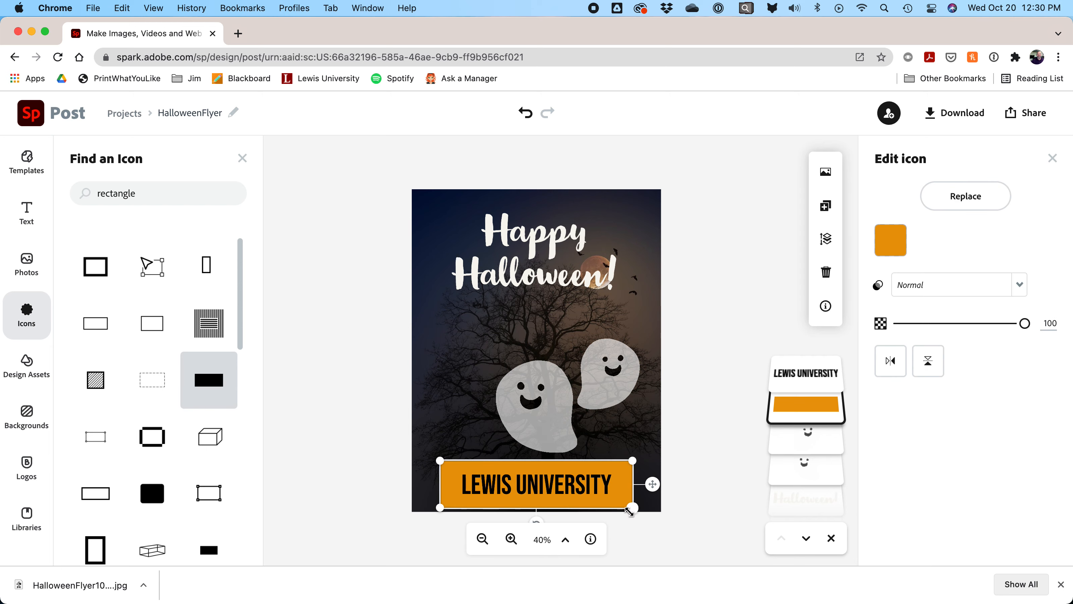
left_click_drag(631, 505, 632, 497)
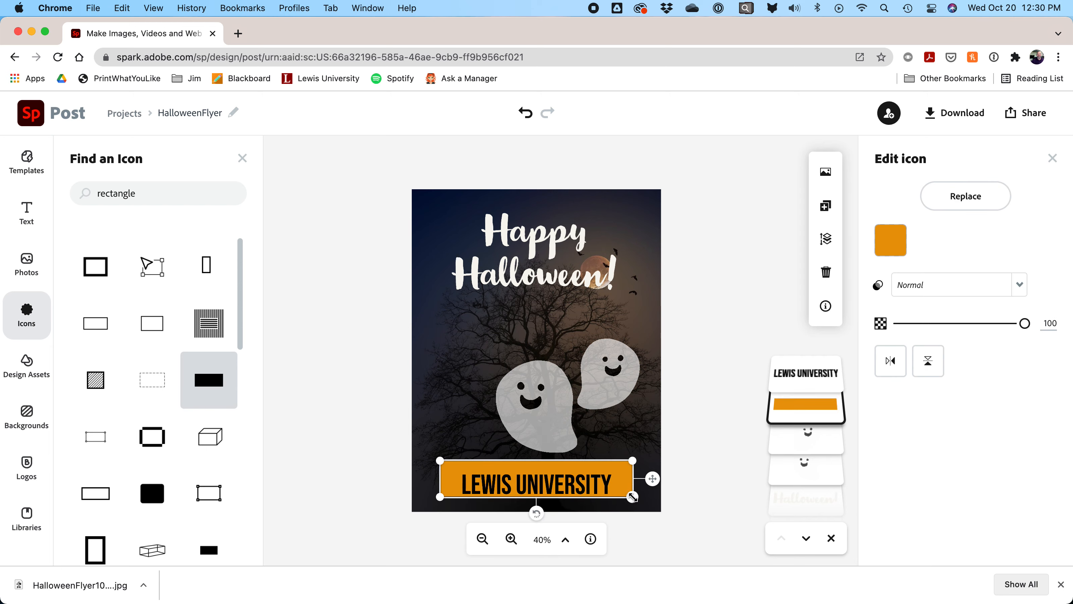
key("Down")
key("Down")
key("Down")
key("Down")
key("Down")
key("Down")
key("Down")
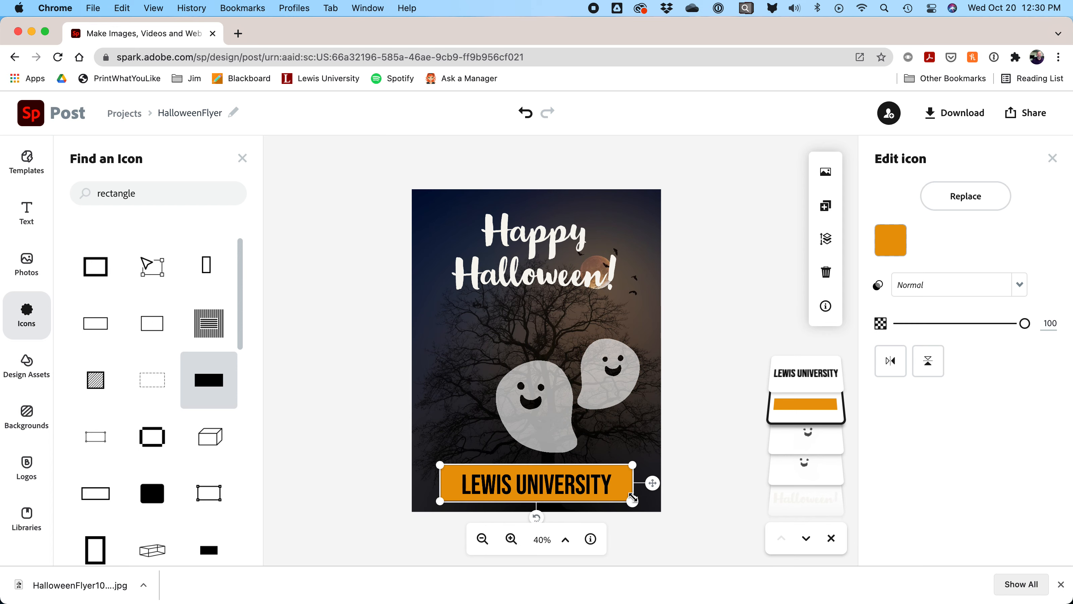
left_click(685, 297)
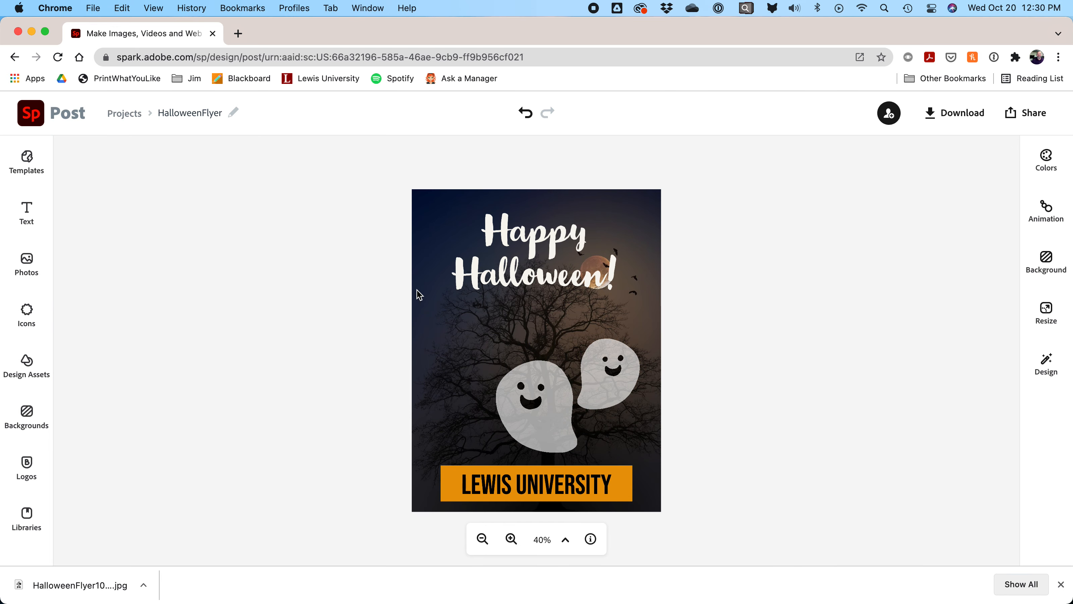
Step: Browse the rectangle icon results and the Design Assets collection without adding anything
left_click(29, 305)
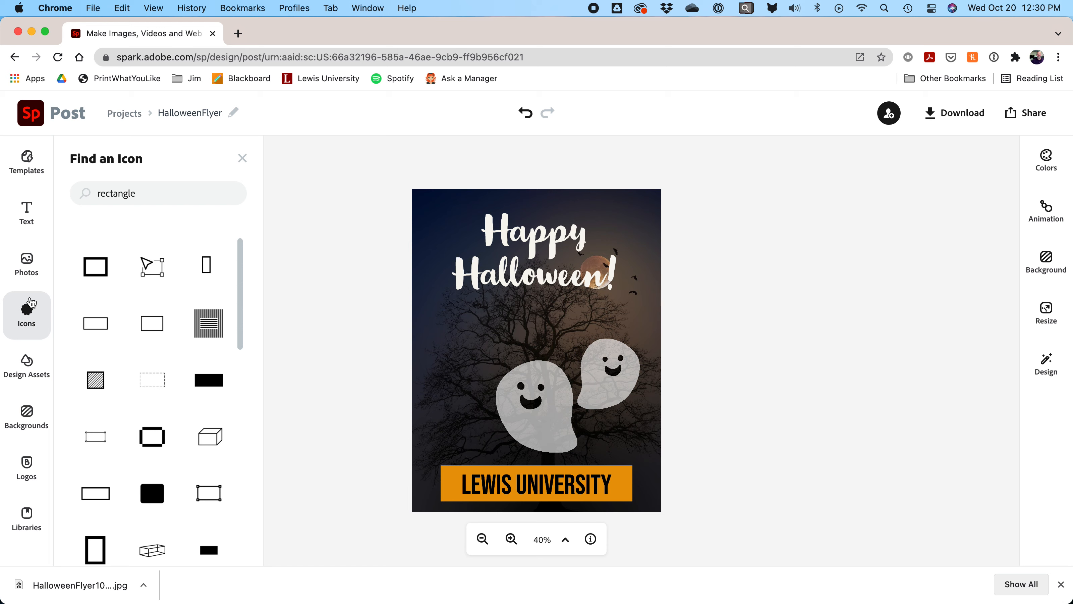
left_click(373, 329)
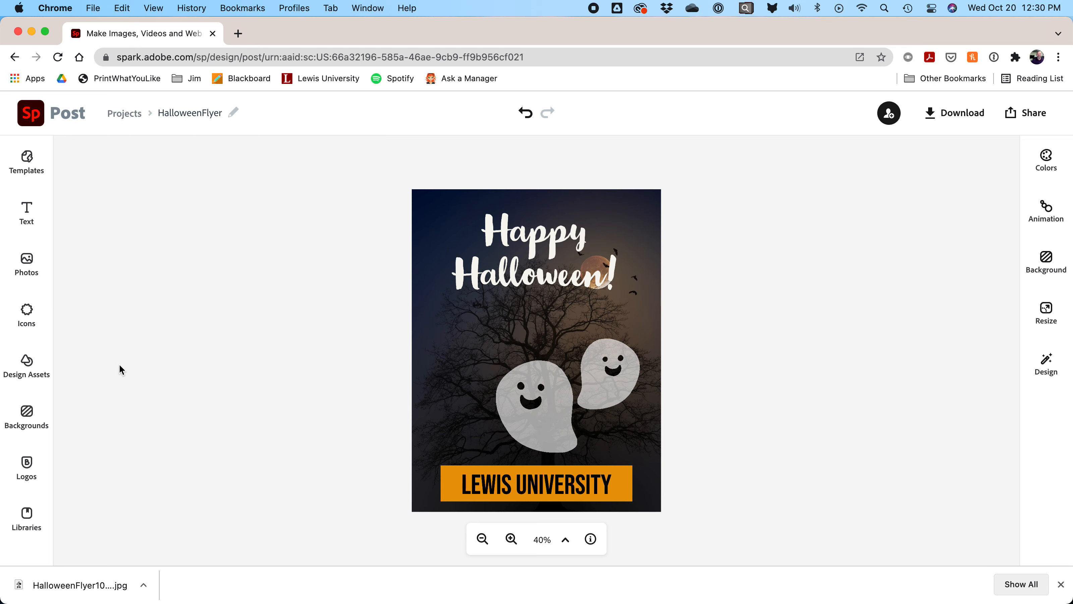
left_click(29, 371)
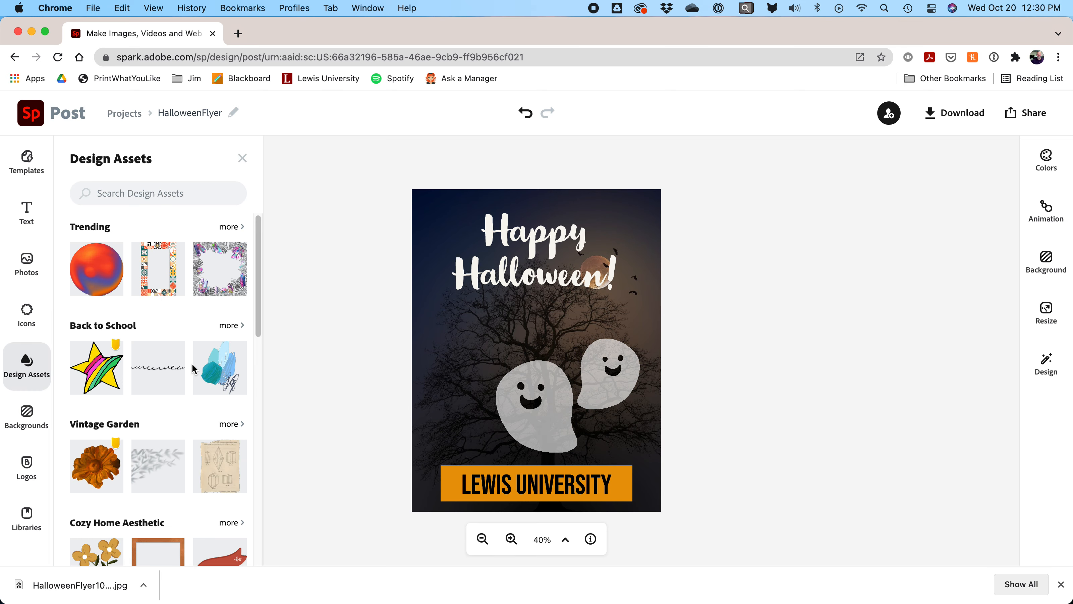
scroll(179, 308, "down", 10)
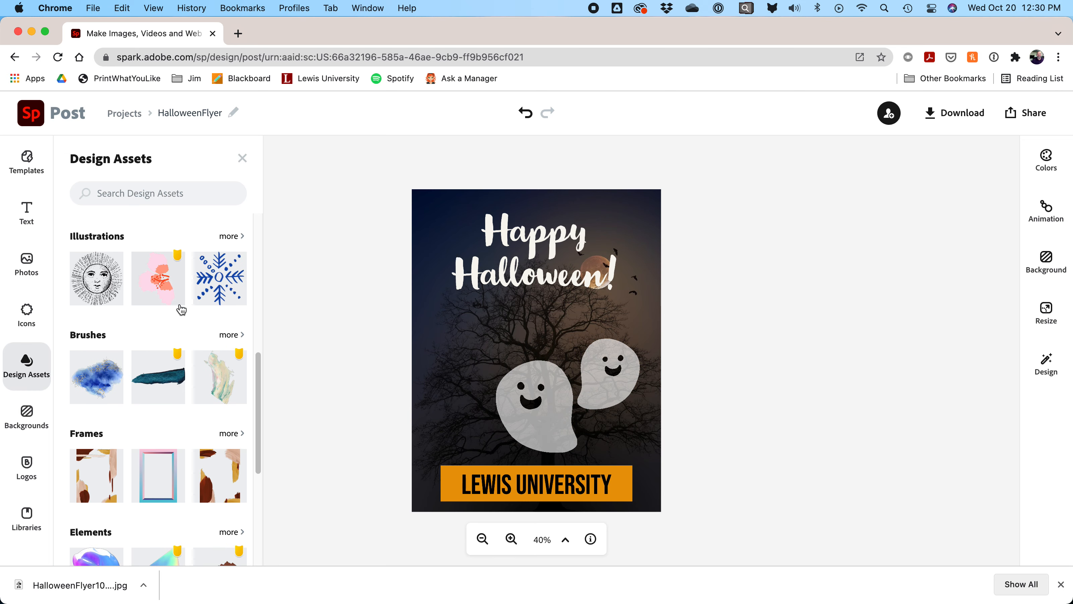
scroll(181, 310, "down", 2)
scroll(180, 307, "up", 12)
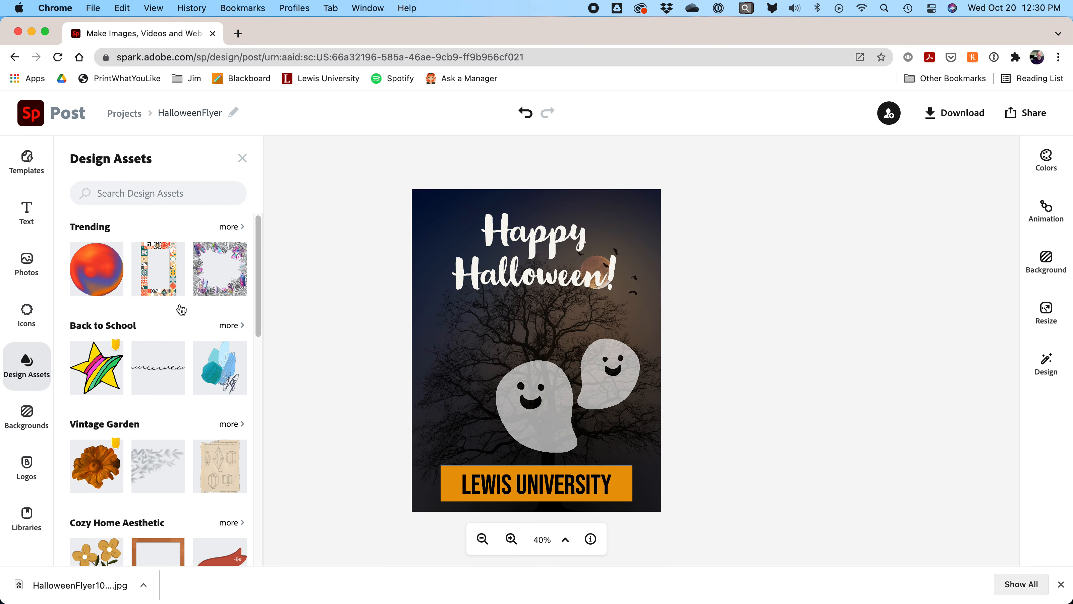
left_click(333, 318)
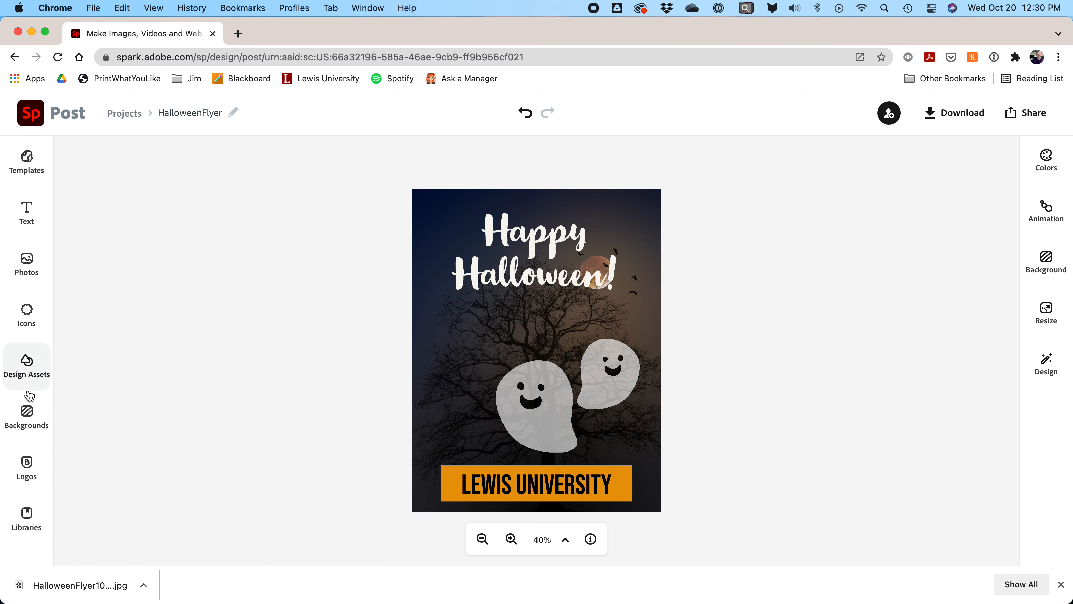
Step: Search backgrounds for 'halloween', then view the Lewis University brand logos
left_click(26, 263)
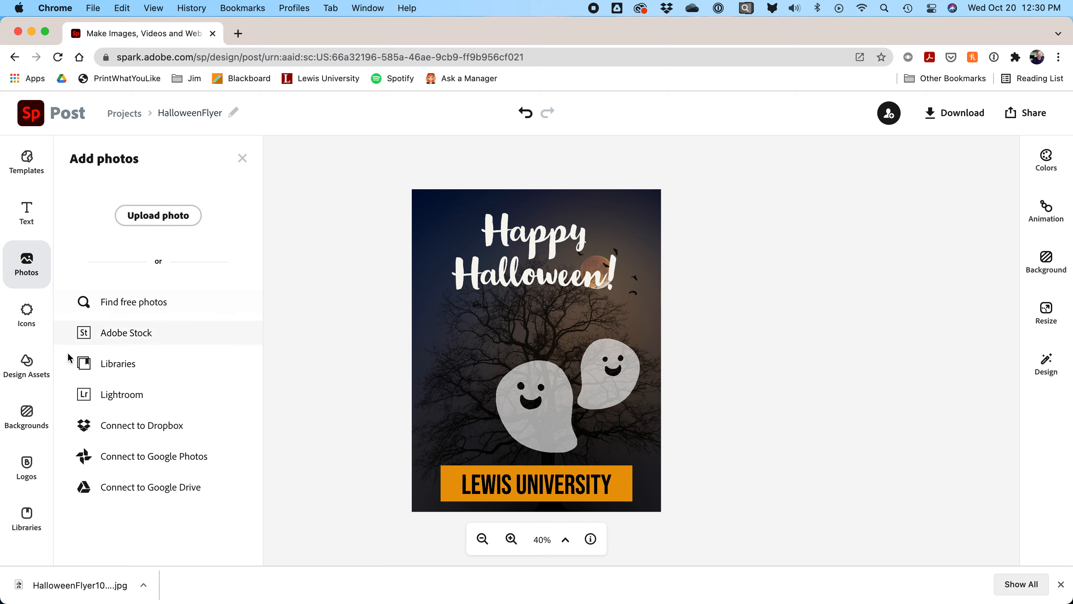
left_click(23, 423)
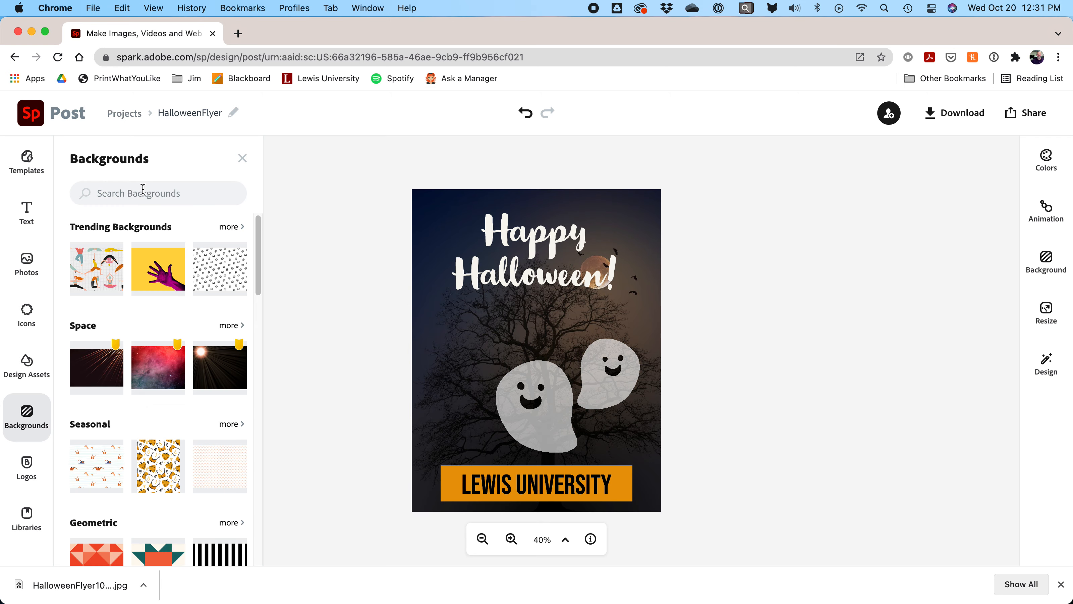
left_click(143, 190)
type("hallo")
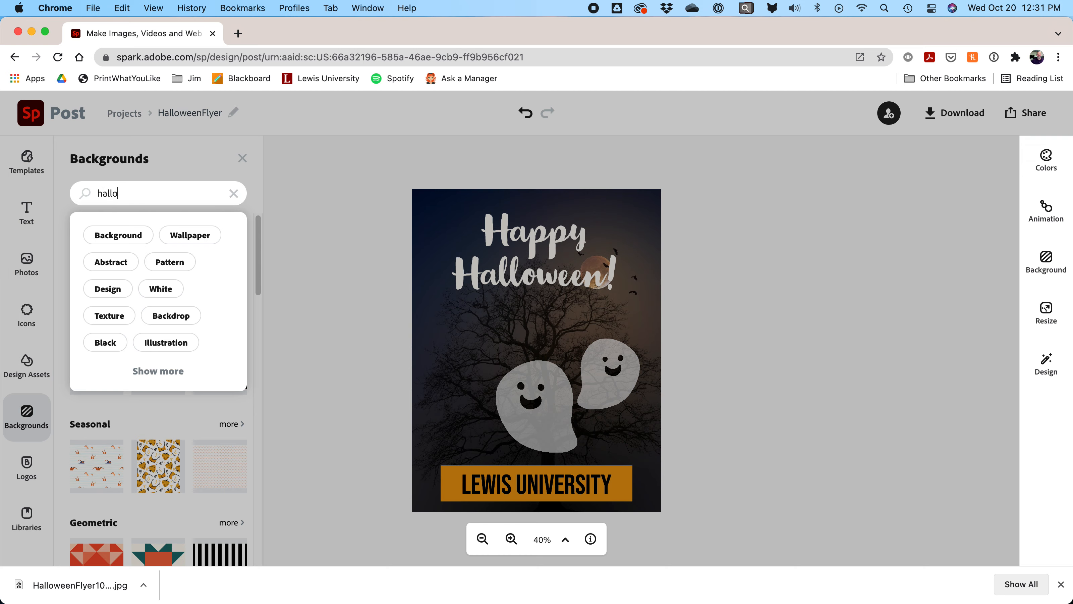
type("ween")
key("Return")
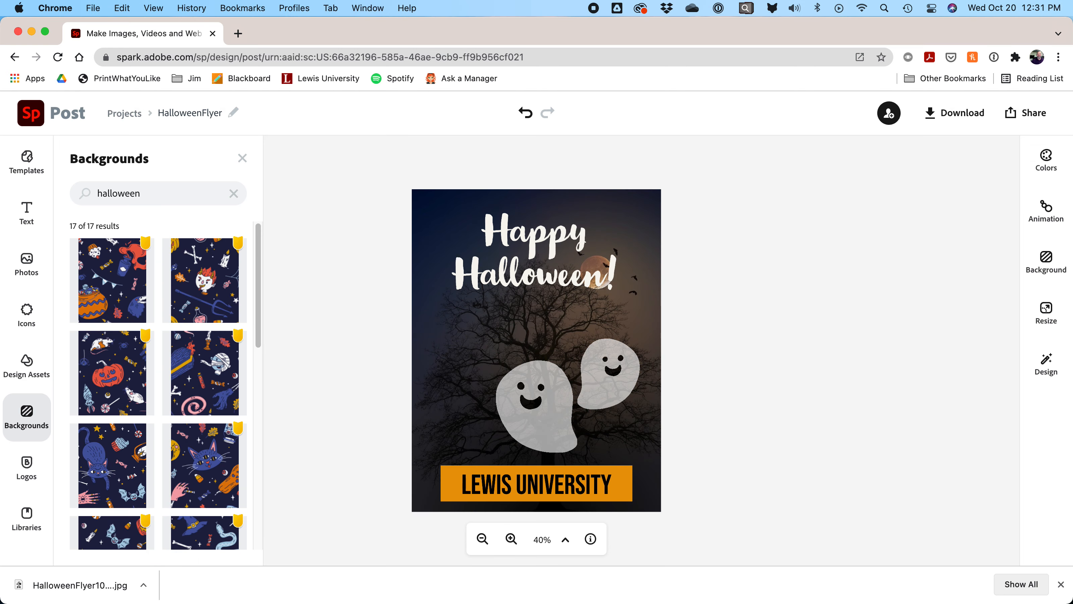
scroll(167, 348, "down", 10)
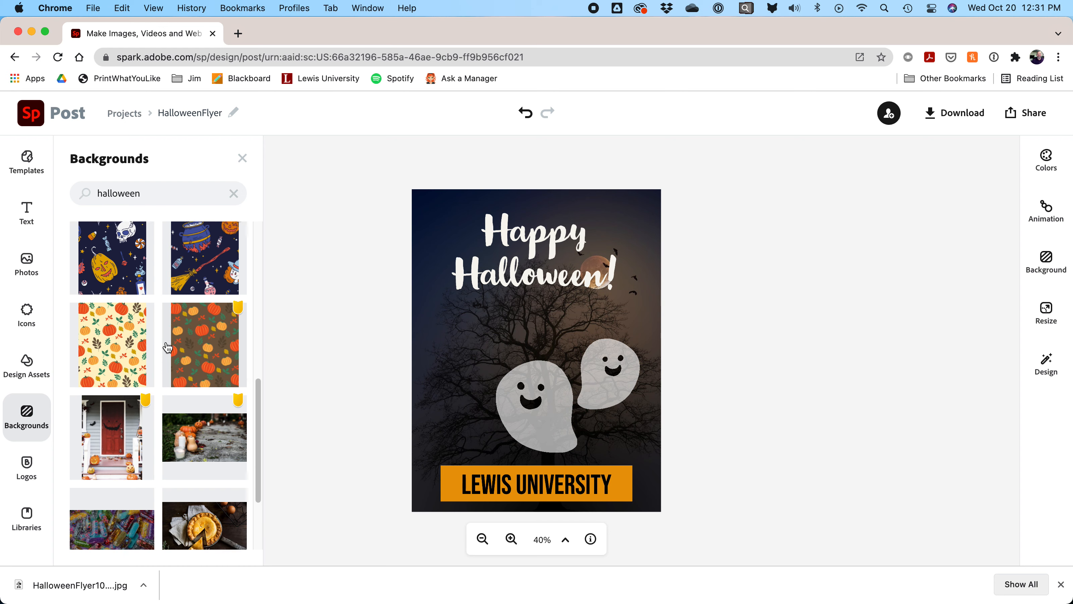
scroll(167, 348, "up", 10)
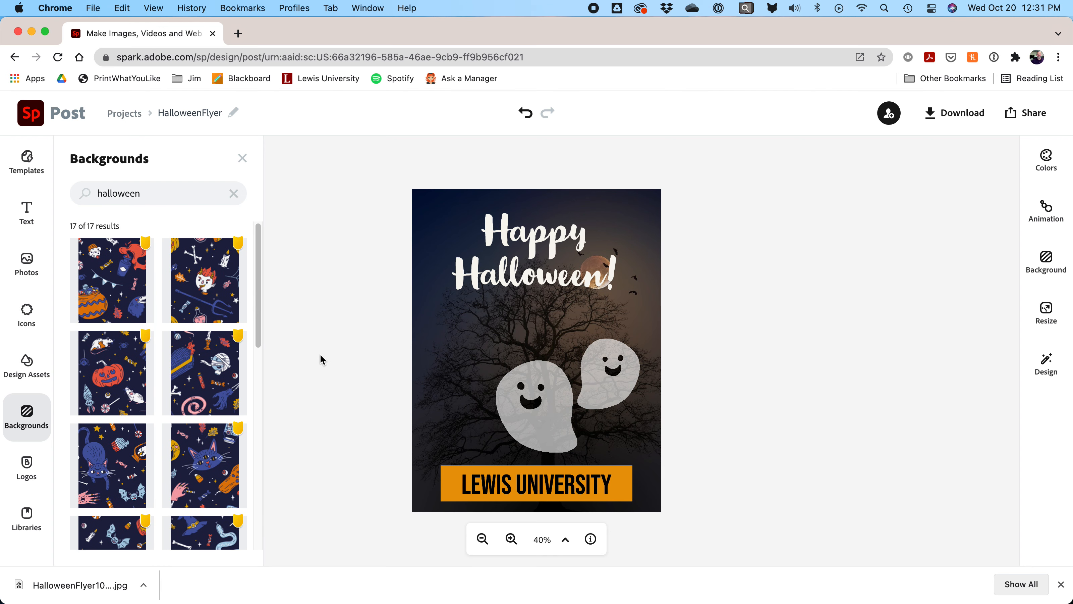
left_click(27, 467)
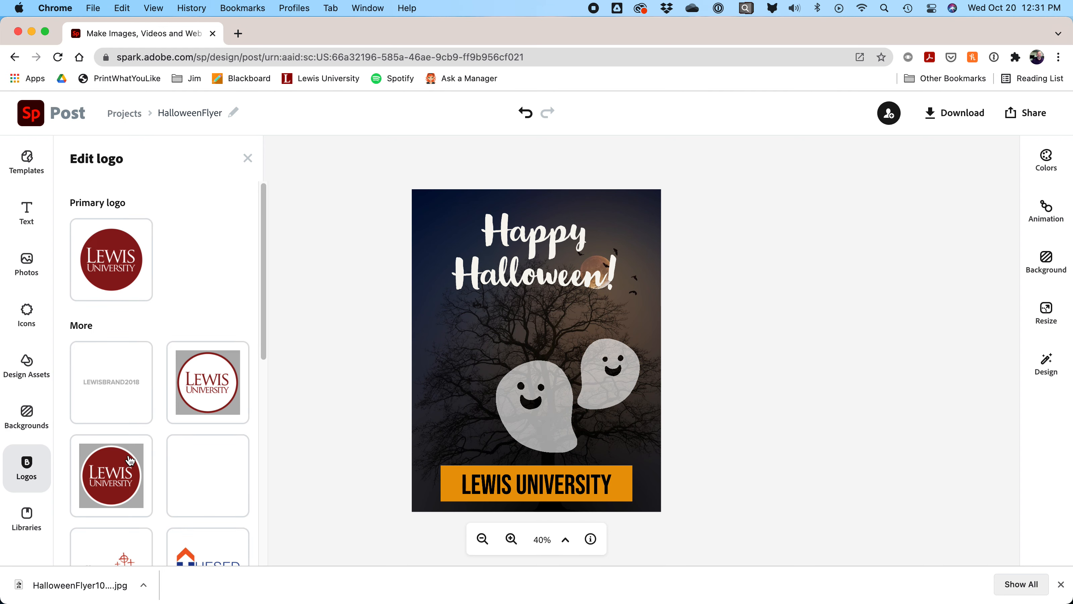